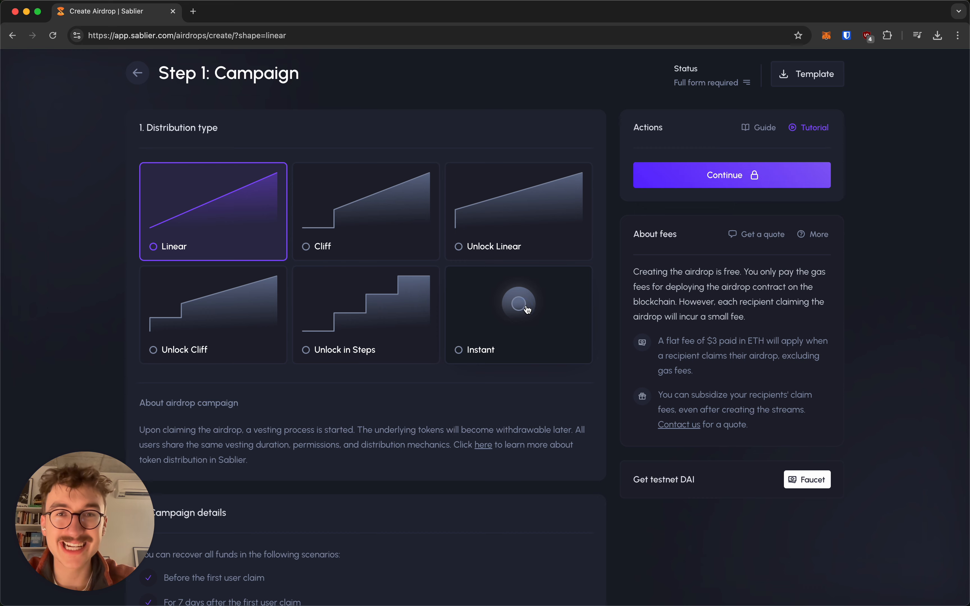
Step: Choose the Instant distribution type after briefly trying Linear and Cliff, then scroll to Campaign details
left_click(532, 284)
scroll(66, 272, "down", 5)
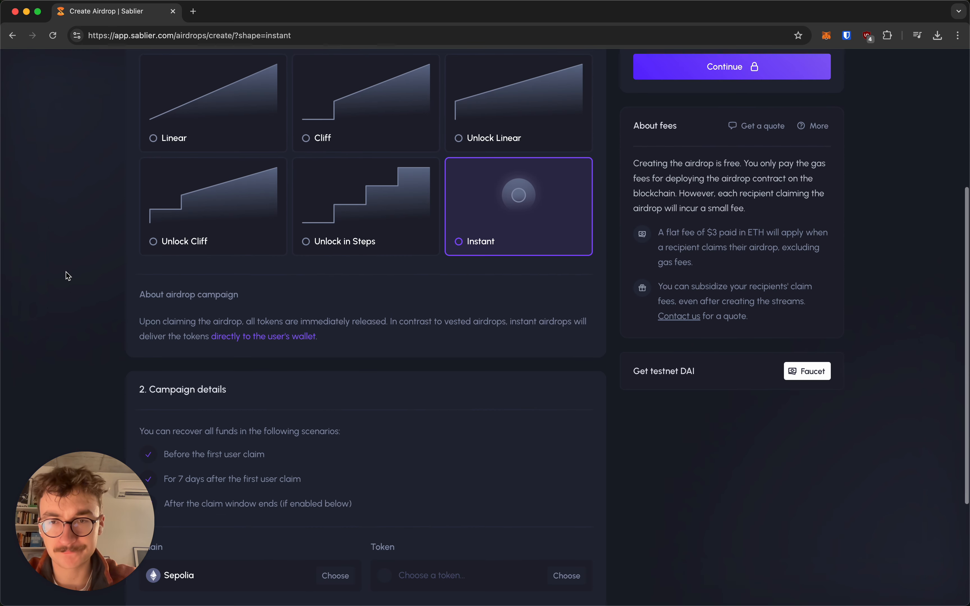
scroll(68, 275, "up", 2)
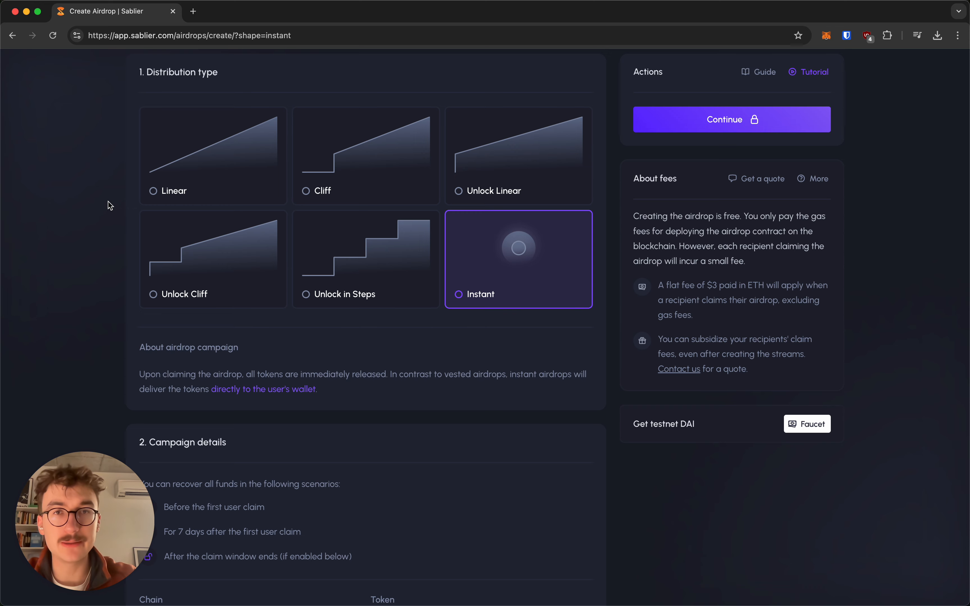
left_click(189, 182)
left_click(368, 346)
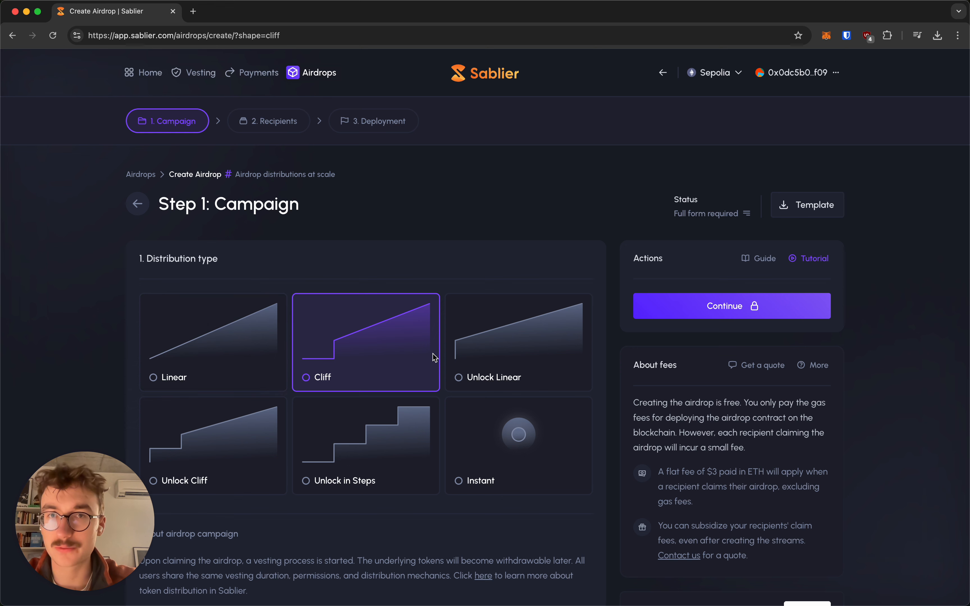
left_click(492, 438)
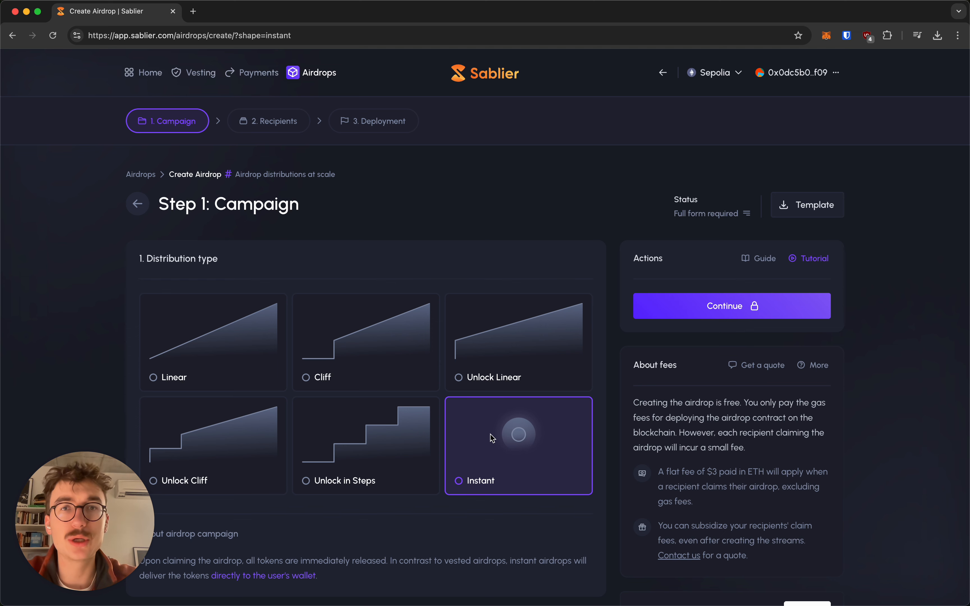
scroll(491, 438, "down", 4)
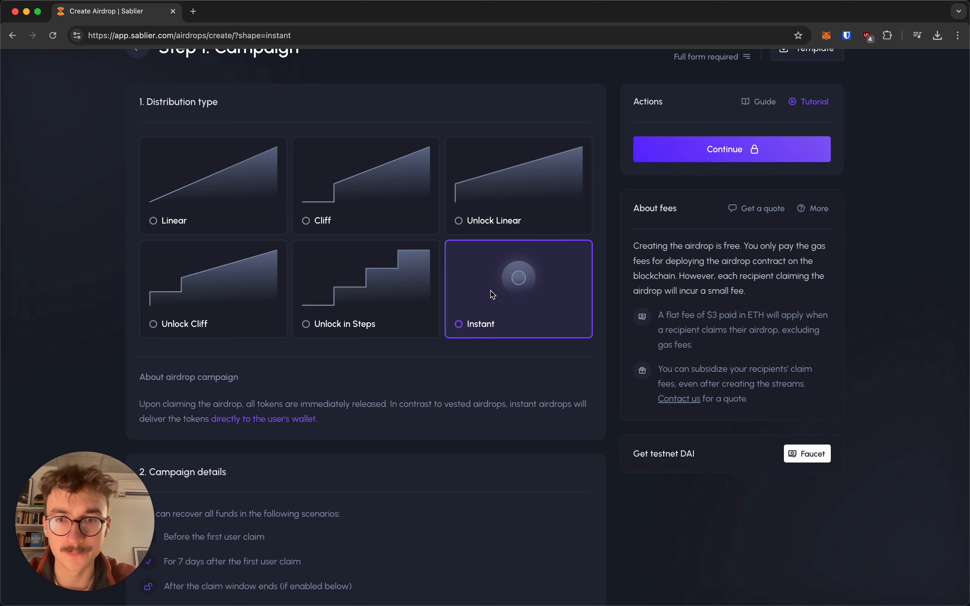
scroll(490, 293, "down", 6)
scroll(400, 321, "up", 2)
scroll(414, 297, "down", 2)
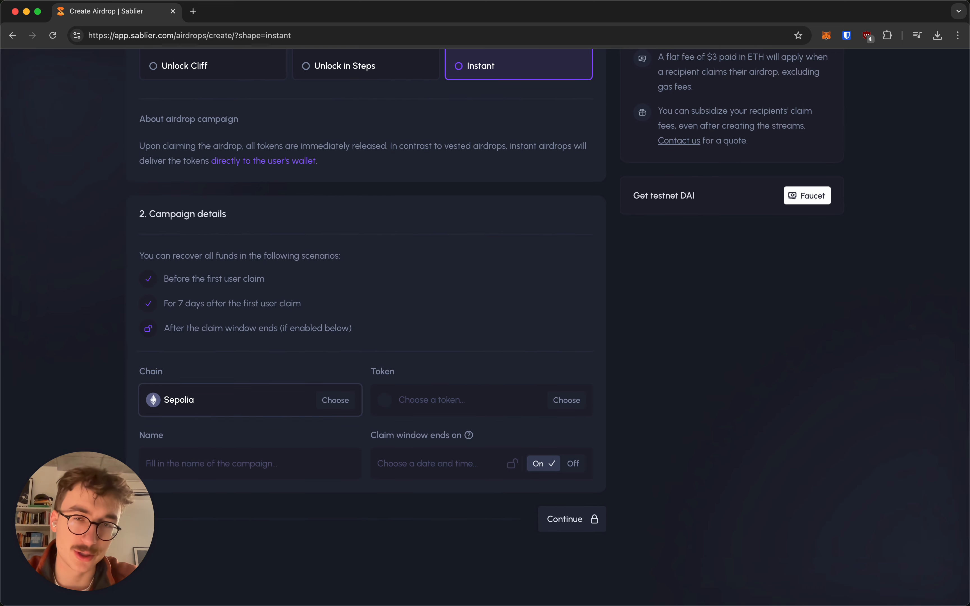
Step: Keep Sepolia as the chain and select DAI as the airdrop token
left_click(265, 396)
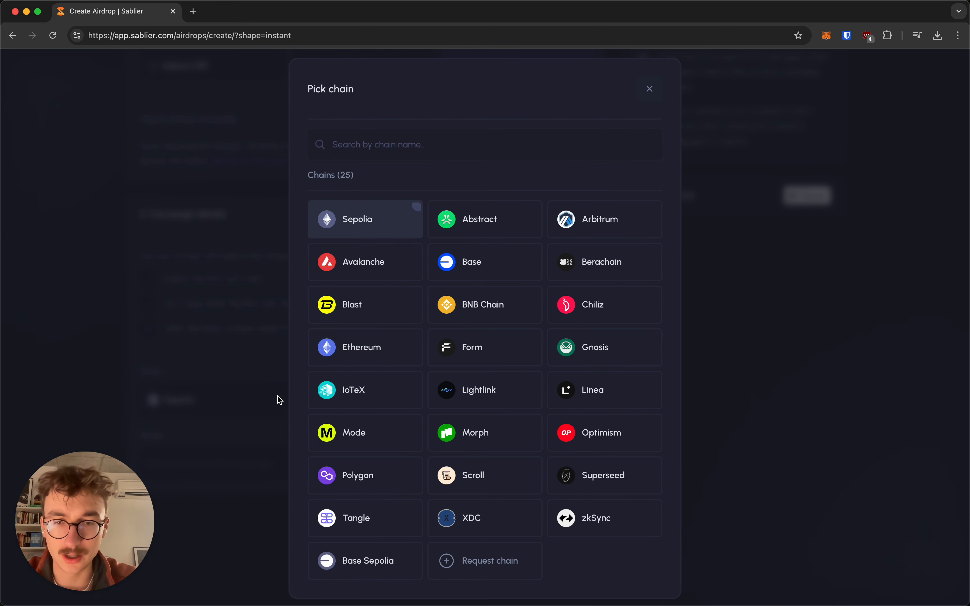
left_click(208, 321)
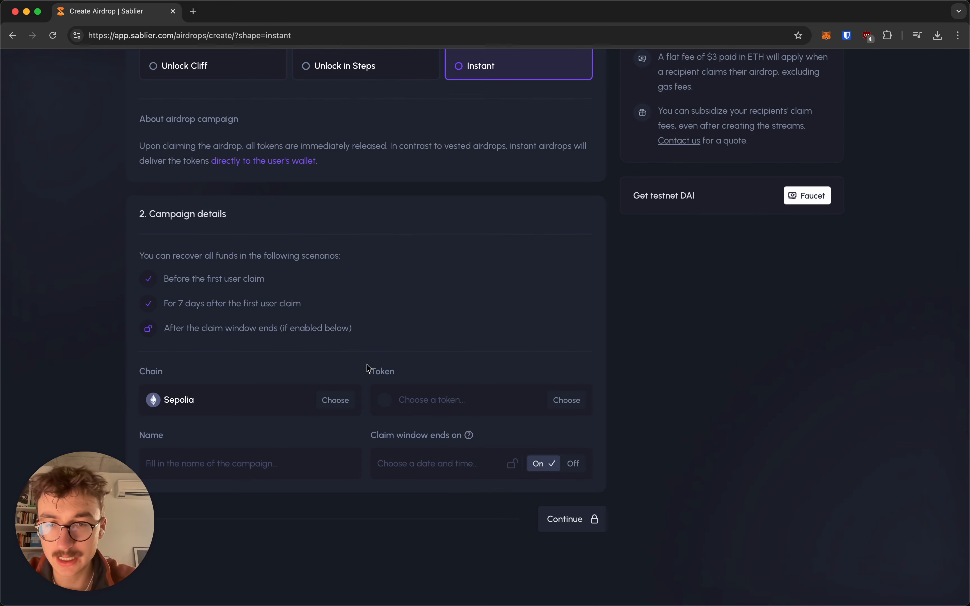
left_click(431, 401)
left_click(434, 256)
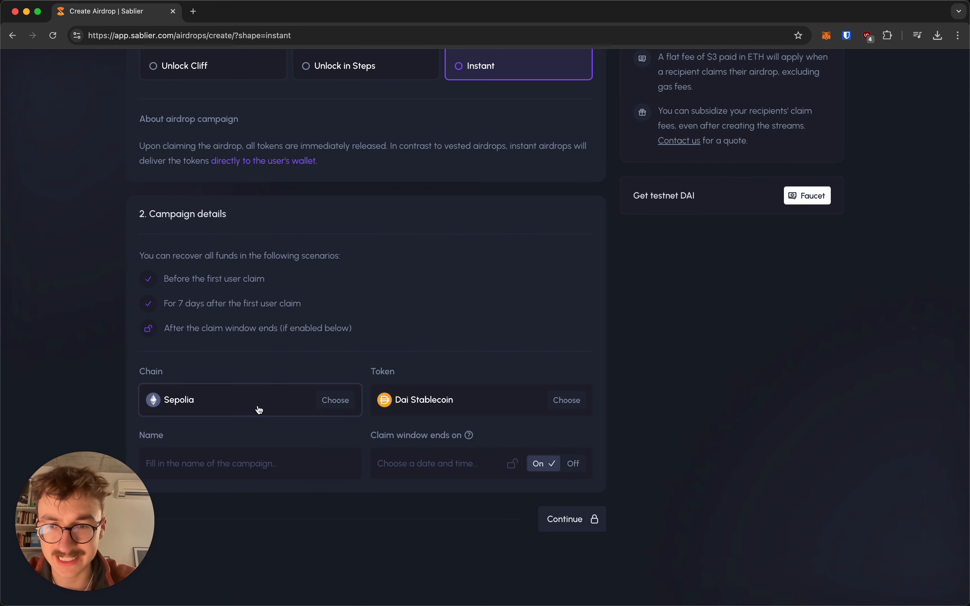
Step: Name the campaign 'Test DAI Instant Campaign'
left_click(255, 475)
type("Test DAI")
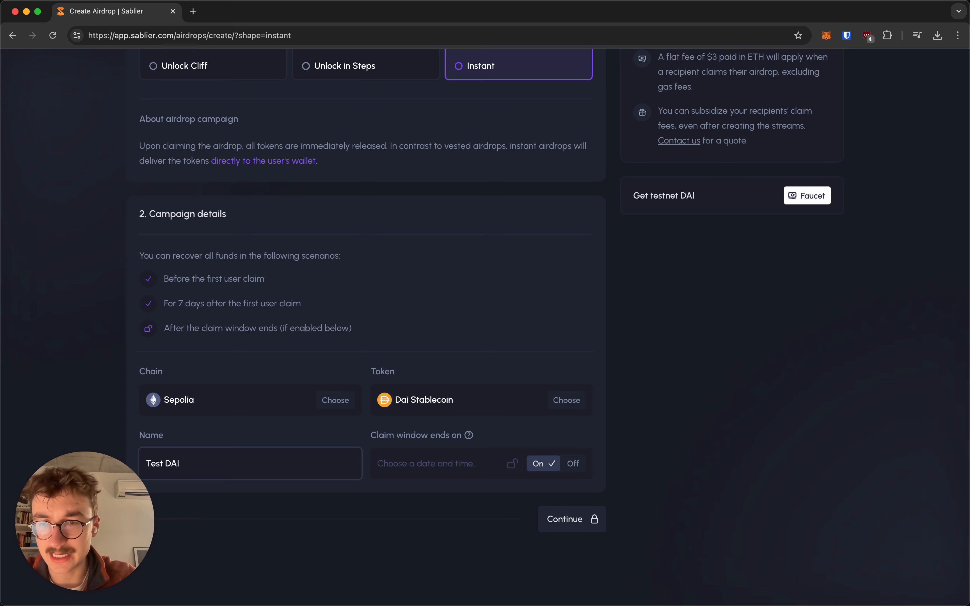
type(" Instant Campaign")
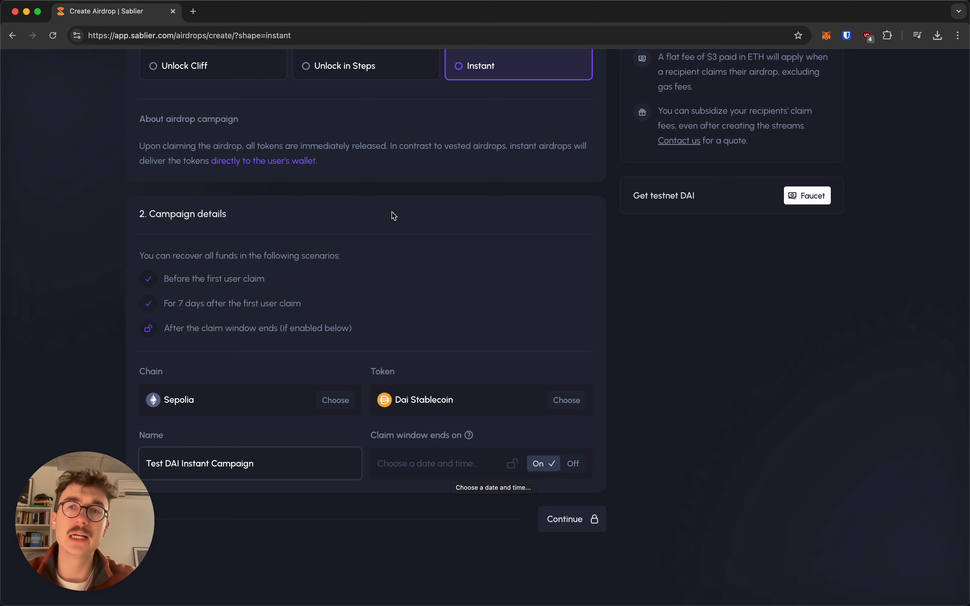
left_click(375, 332)
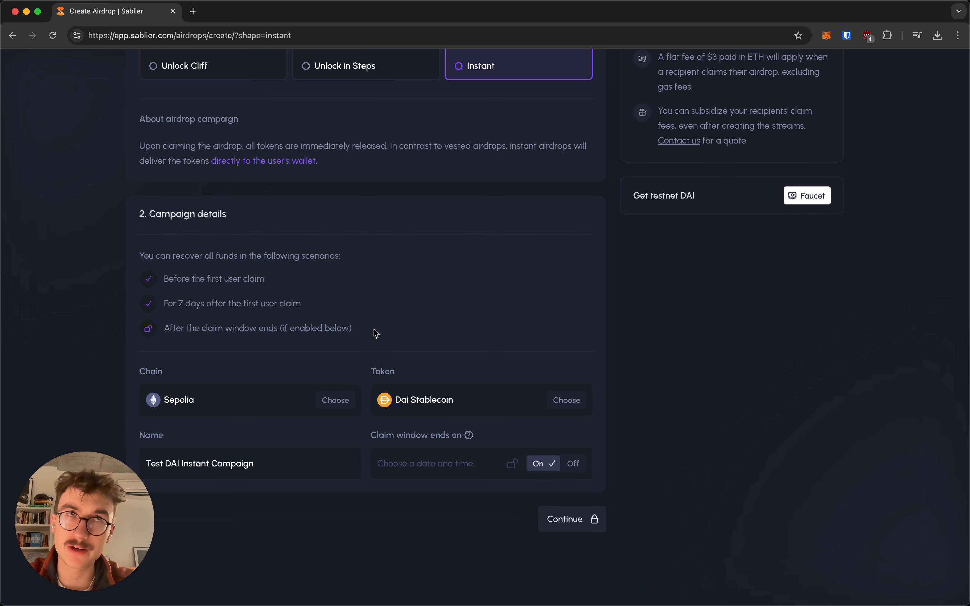
left_click_drag(370, 332, 372, 261)
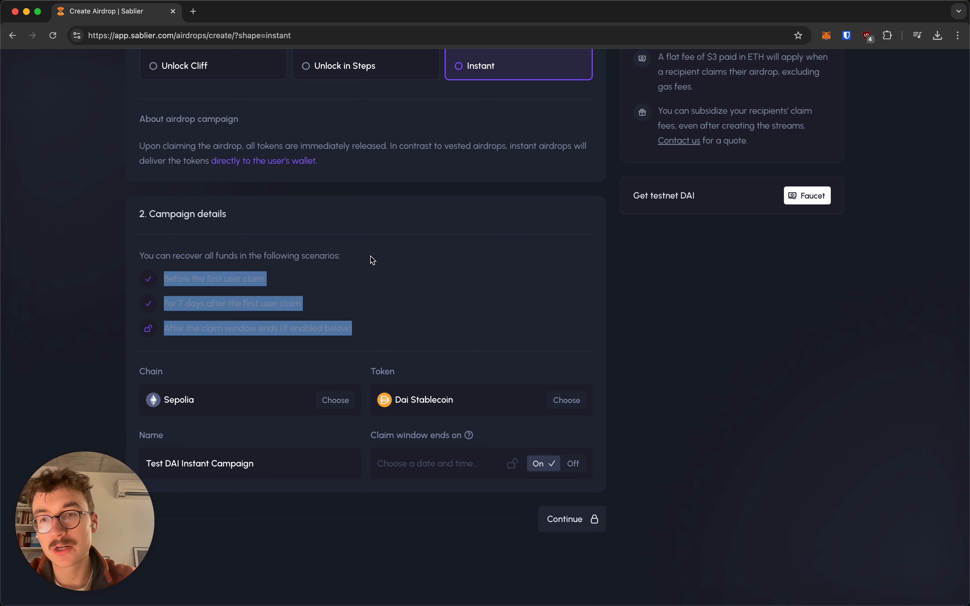
left_click(372, 260)
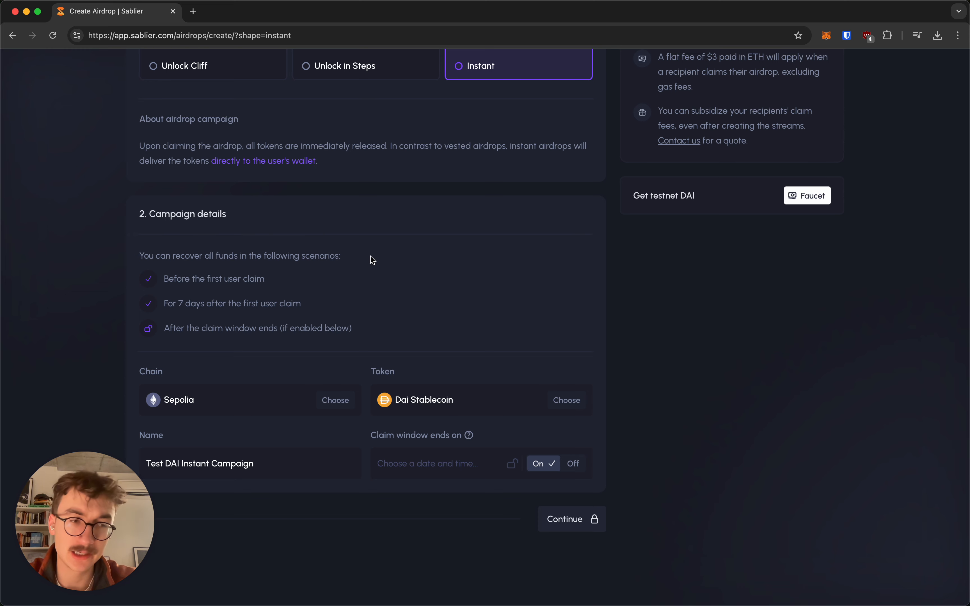
Step: Set the claim window to end one month ahead, Apr 08 '25 9:01 pm, and continue to Recipients
left_click(574, 463)
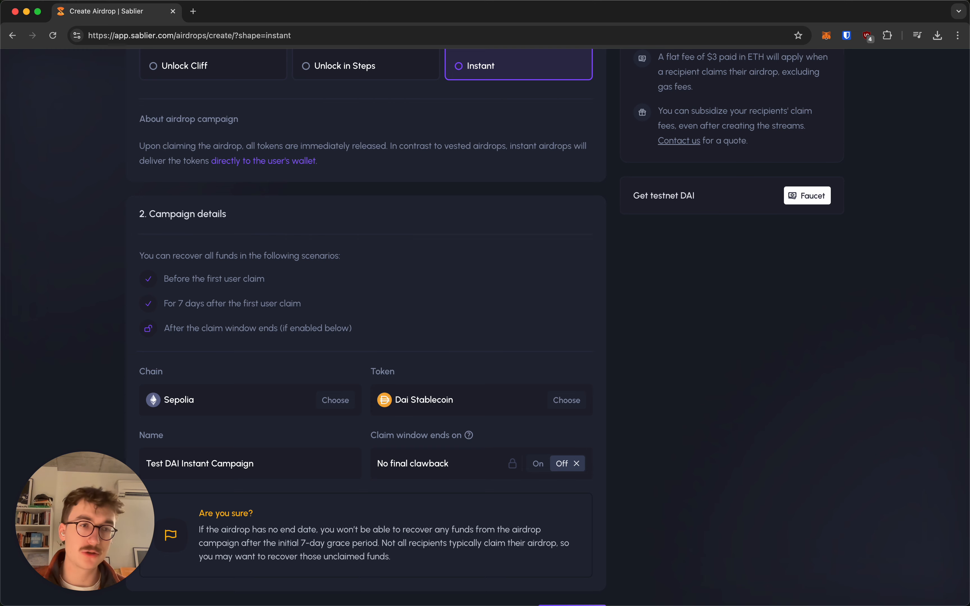
left_click(539, 463)
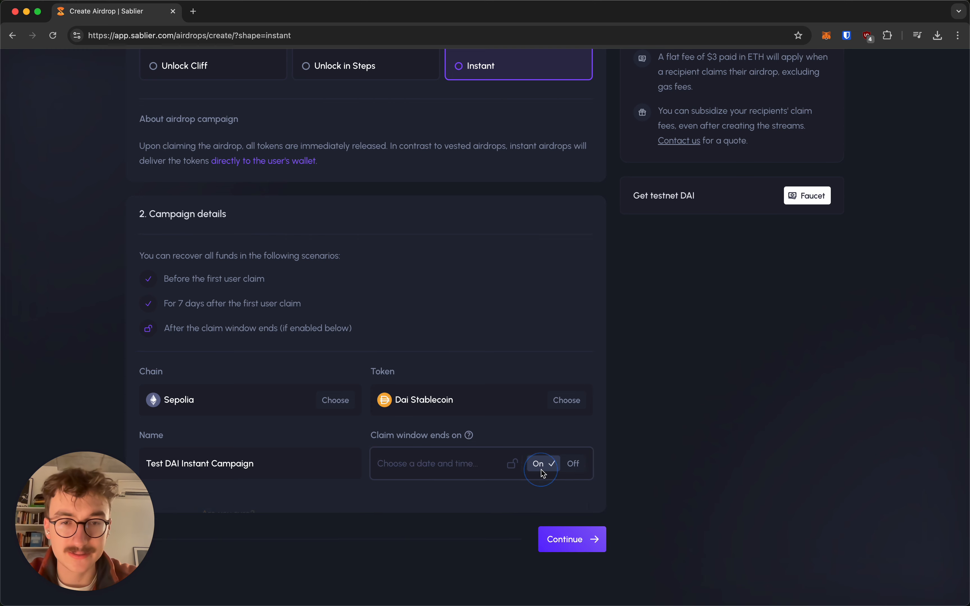
left_click(481, 465)
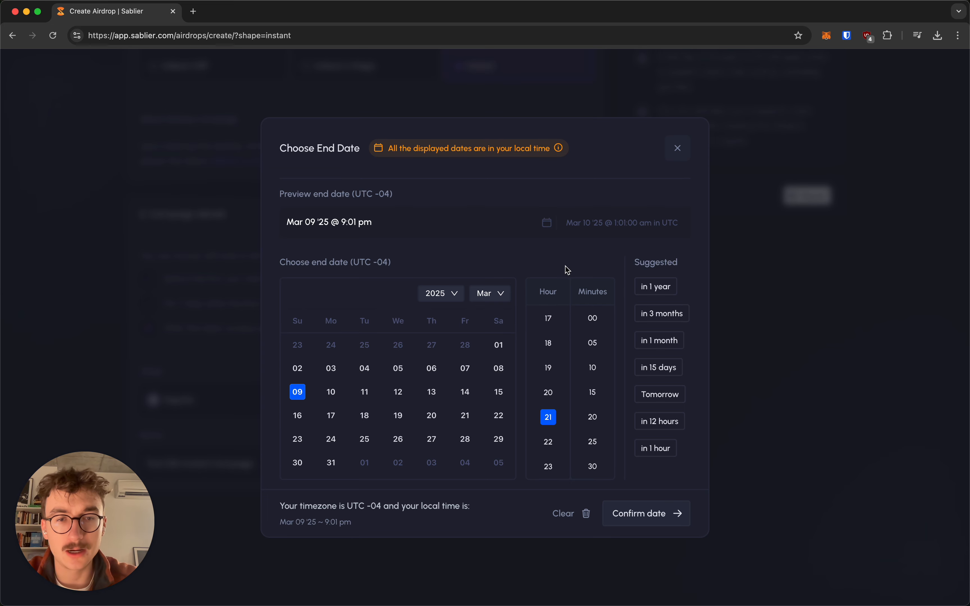
left_click(668, 350)
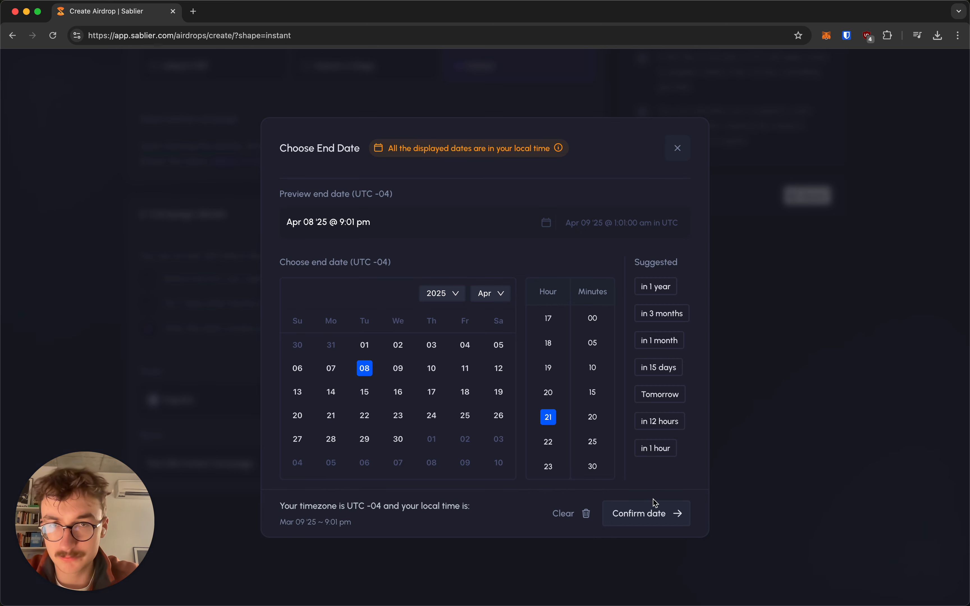
left_click(650, 512)
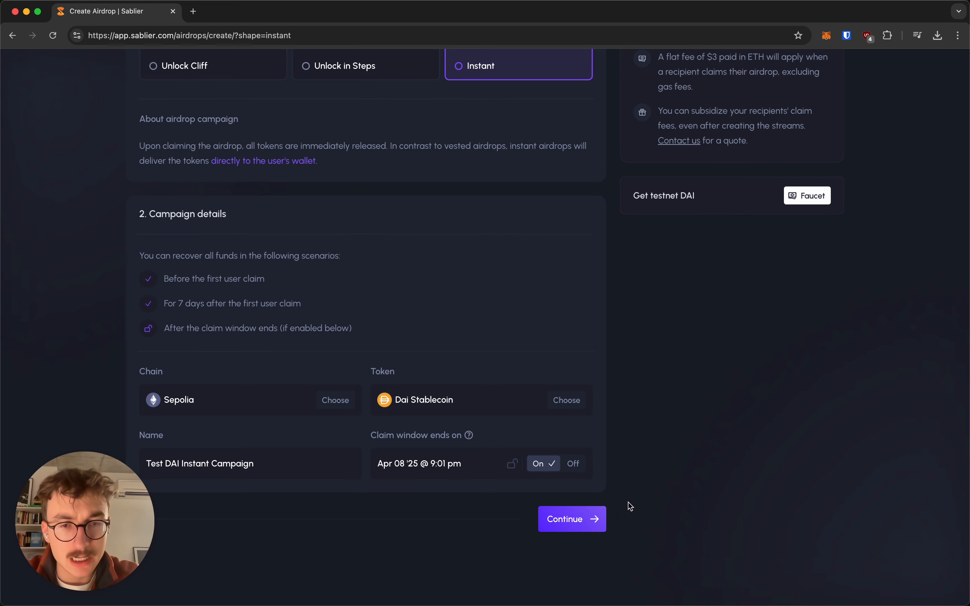
left_click(568, 525)
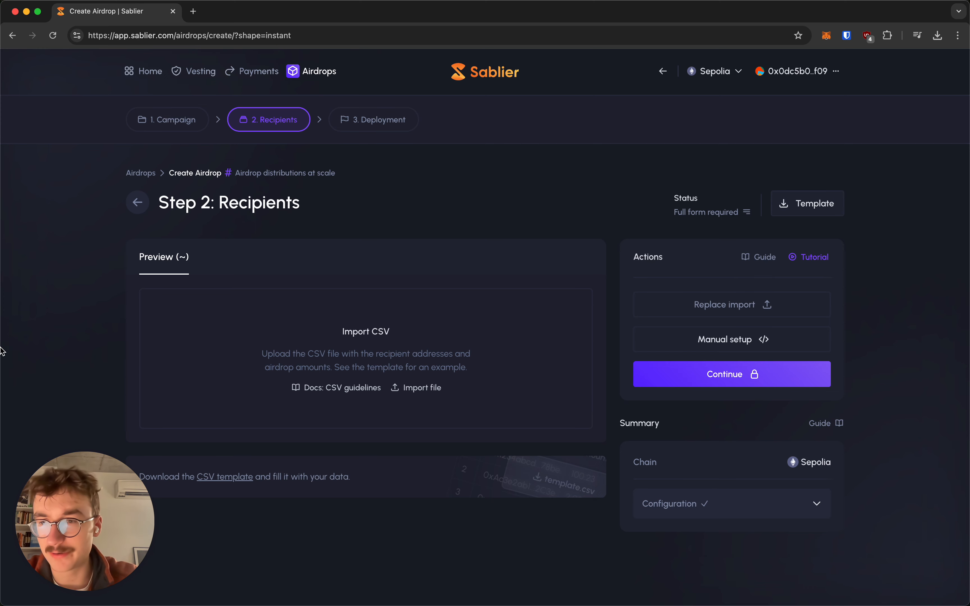
Step: Bring the airdrop-template spreadsheet in Numbers to the front from the Dock
mouse_move(4, 397)
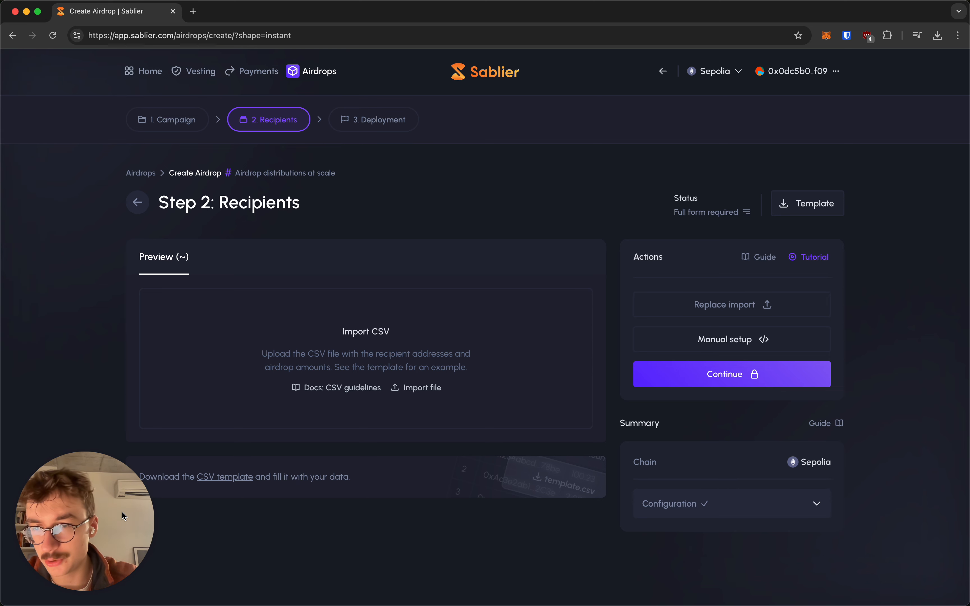
mouse_move(2, 482)
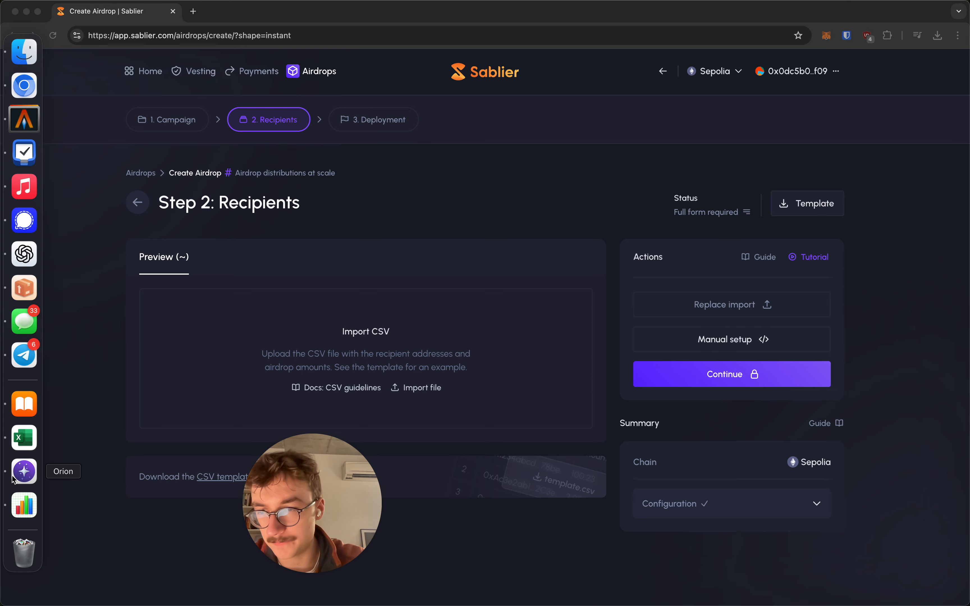
left_click(24, 503)
left_click_drag(345, 464, 109, 496)
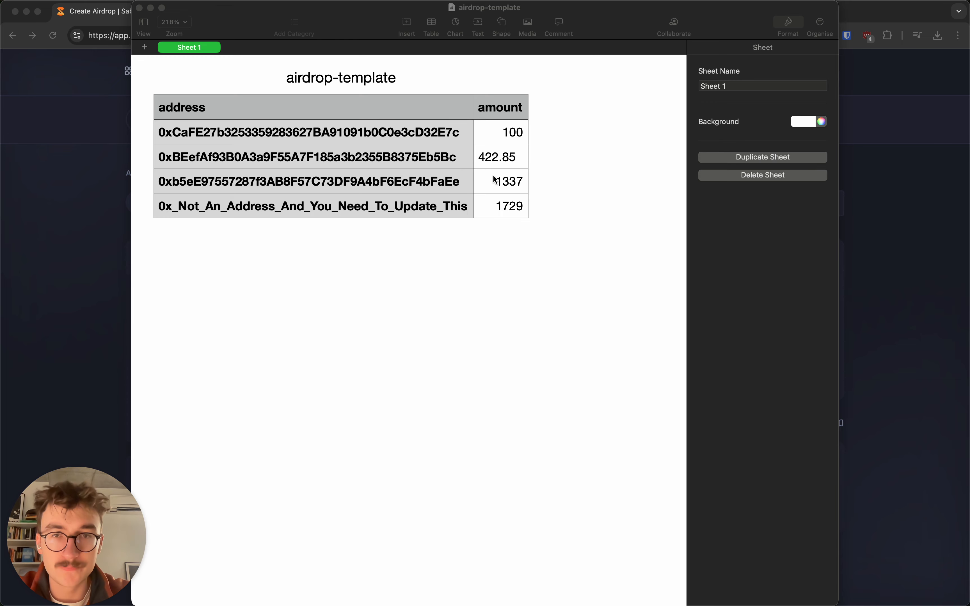
Step: Clear the placeholder not-an-address text from cell A5 of the airdrop-template table
left_click(507, 165)
left_click(501, 157)
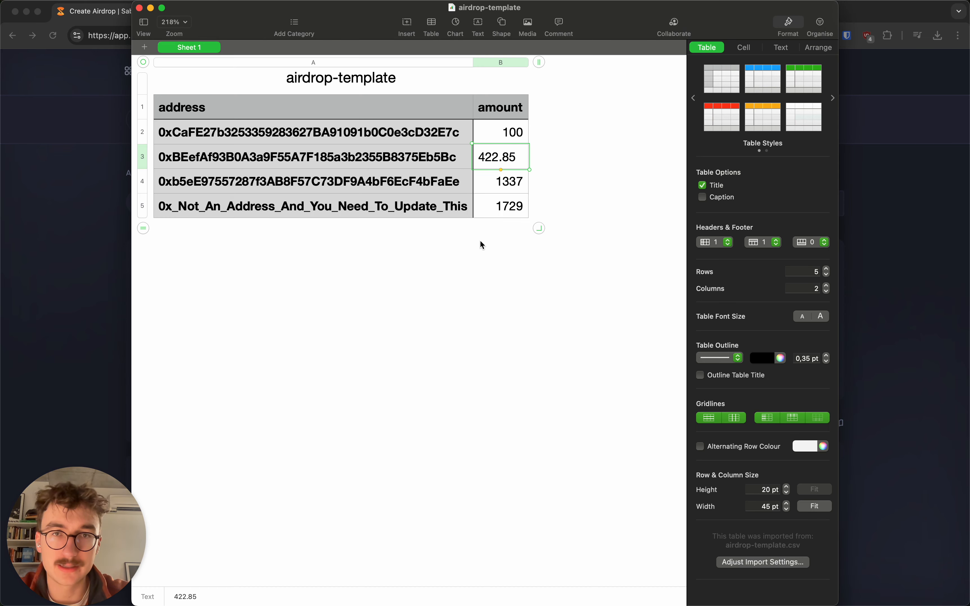
left_click(431, 212)
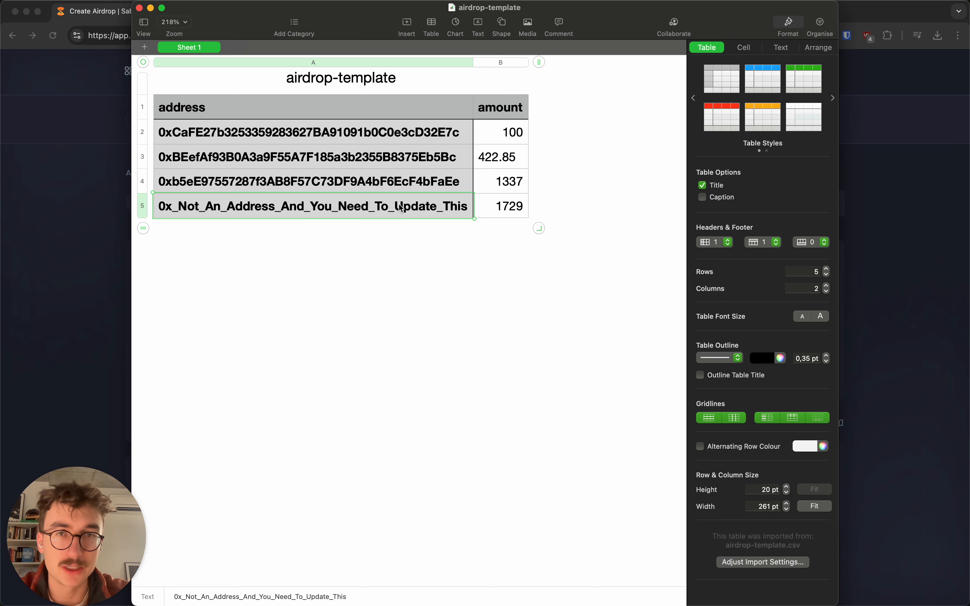
key("BackSpace")
Step: Copy the MetaMask wallet's account address and switch back to the Numbers spreadsheet
left_click(86, 201)
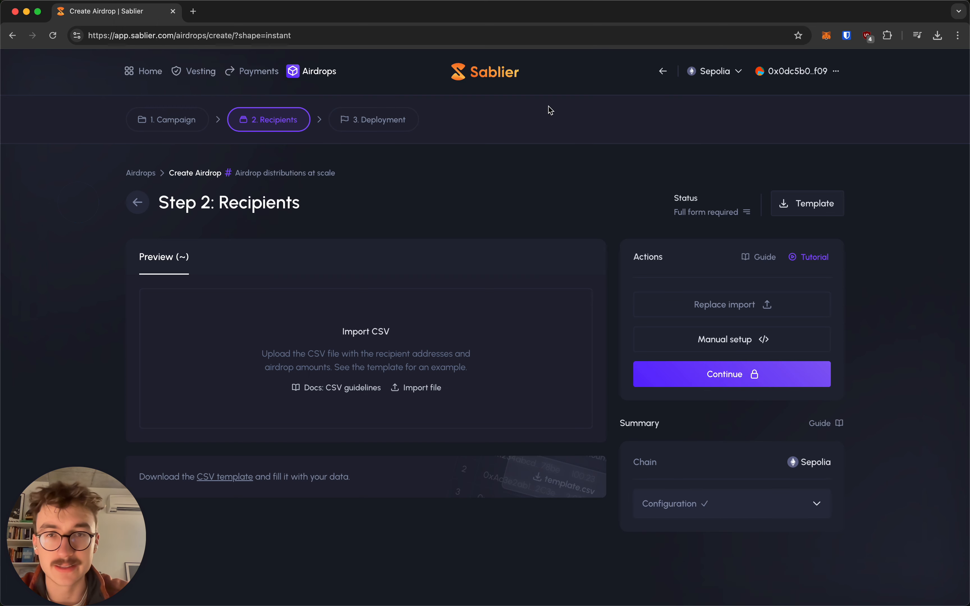
left_click(827, 36)
left_click(742, 76)
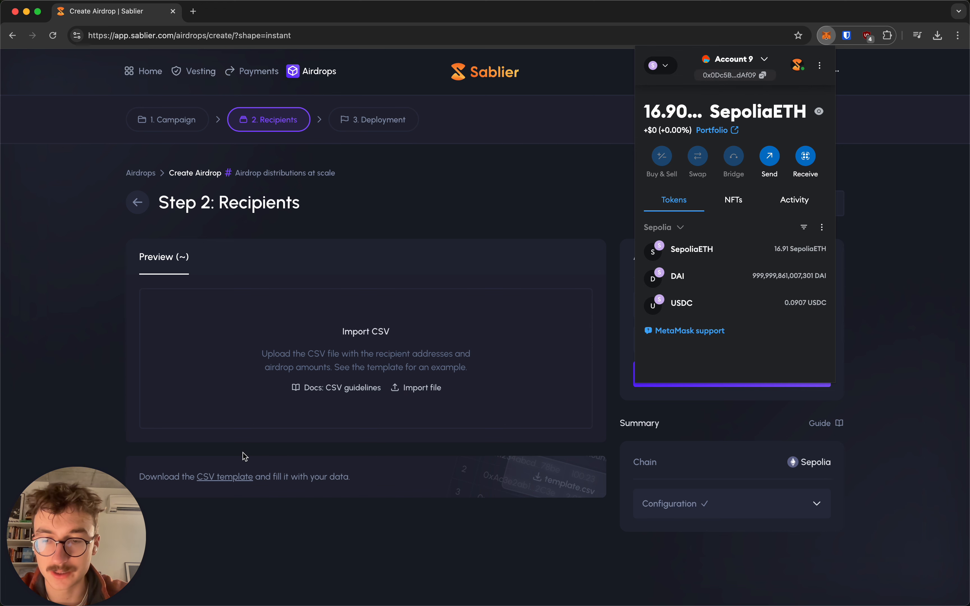
left_click(121, 407)
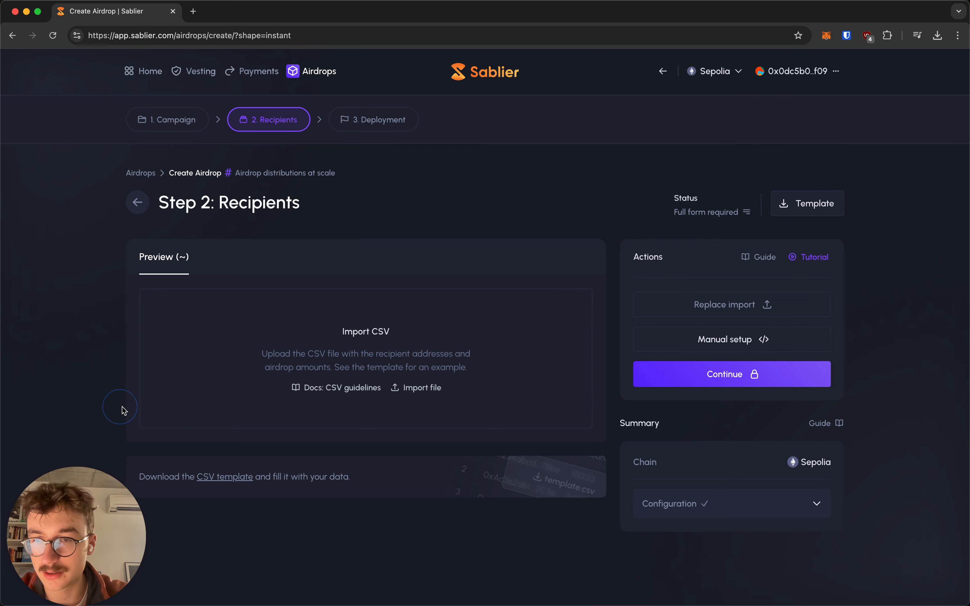
key("Tab")
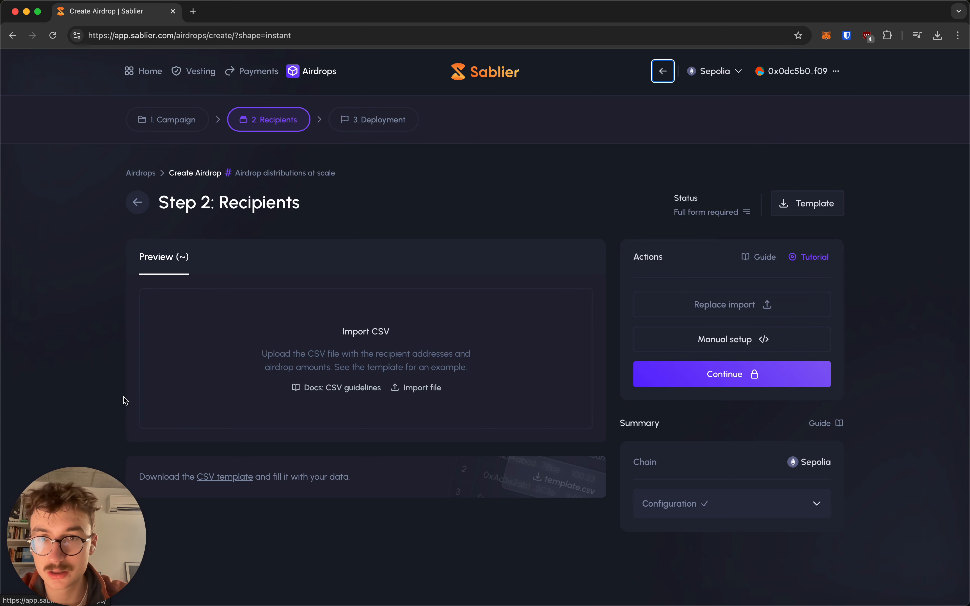
key("super+Tab")
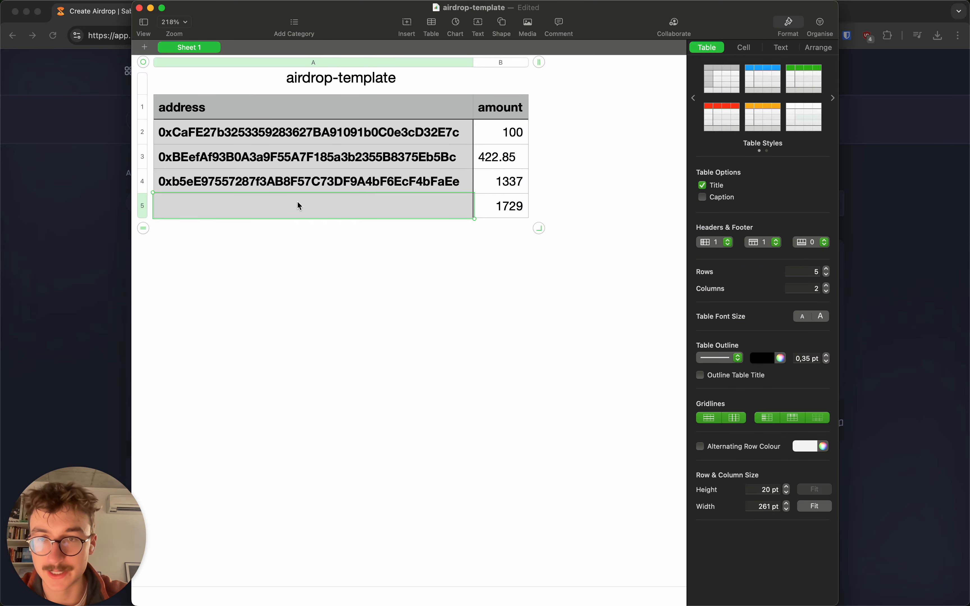
Step: Paste the copied wallet address into cell A5
left_click(244, 205)
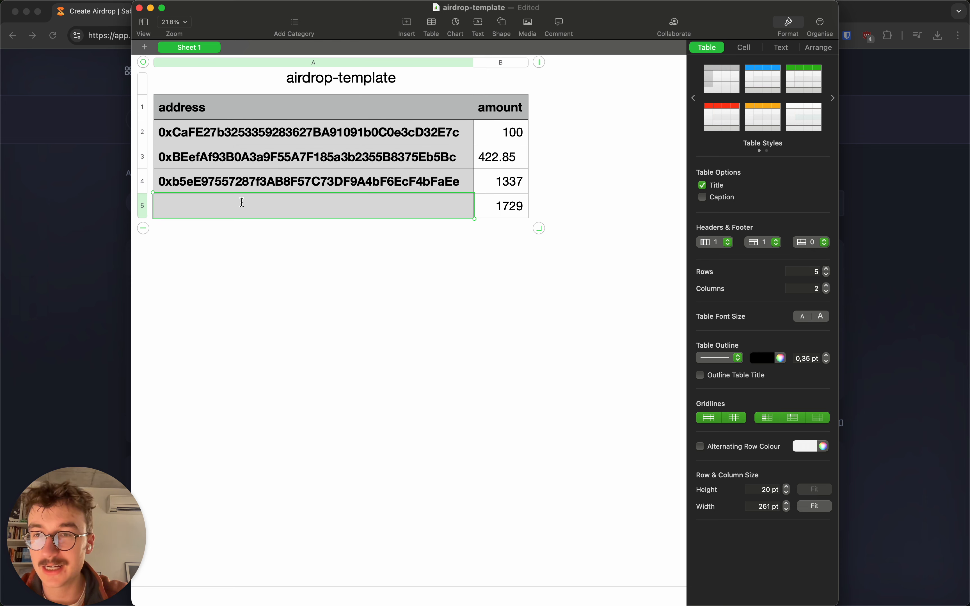
type("0x0Dc5B05206EBc8CC247Bf01F5cD1089ff39dAf09")
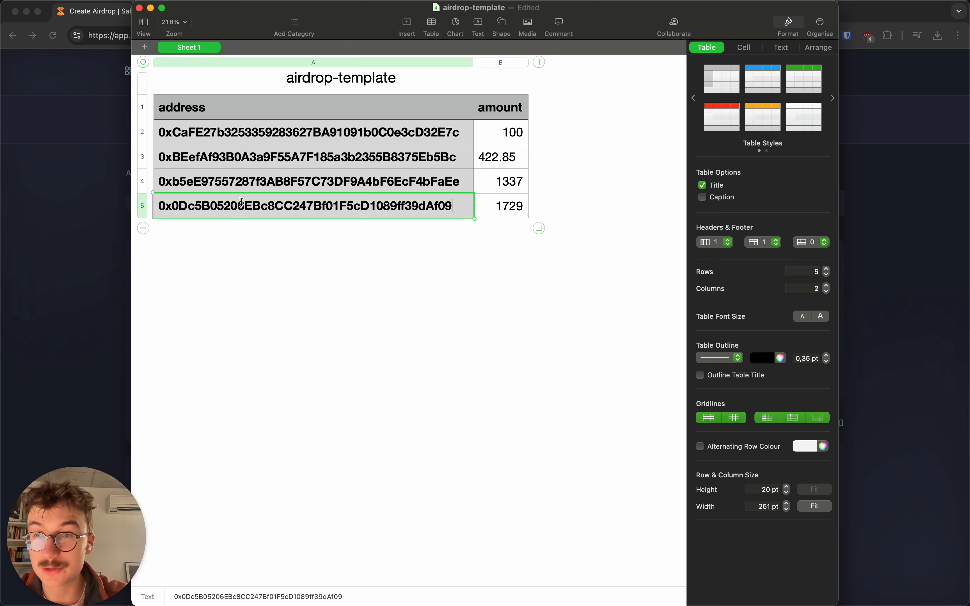
left_click(306, 316)
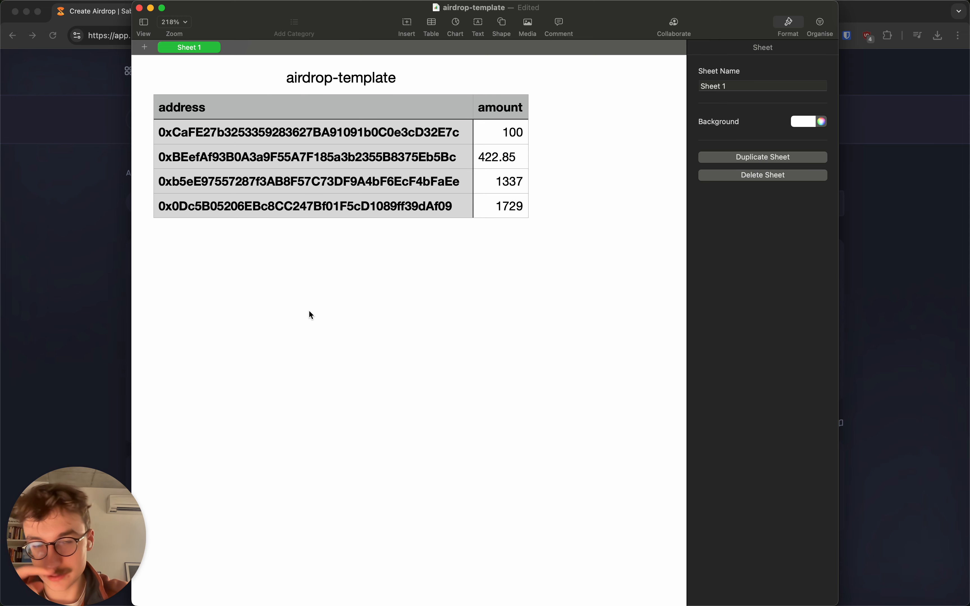
Step: Change the last row's amount in B5 from 1729 to 20
left_click(501, 204)
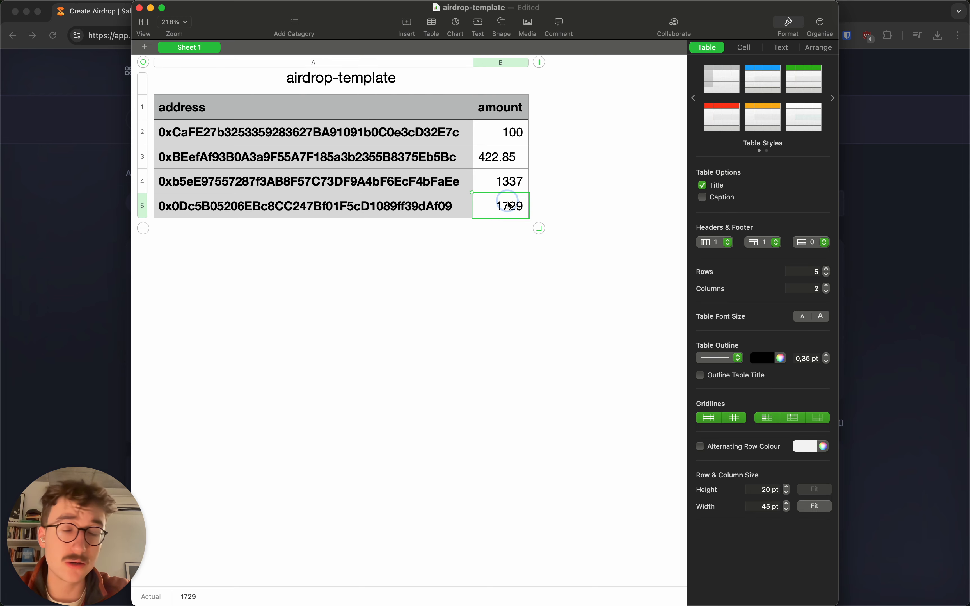
double_click(507, 203)
type("2000")
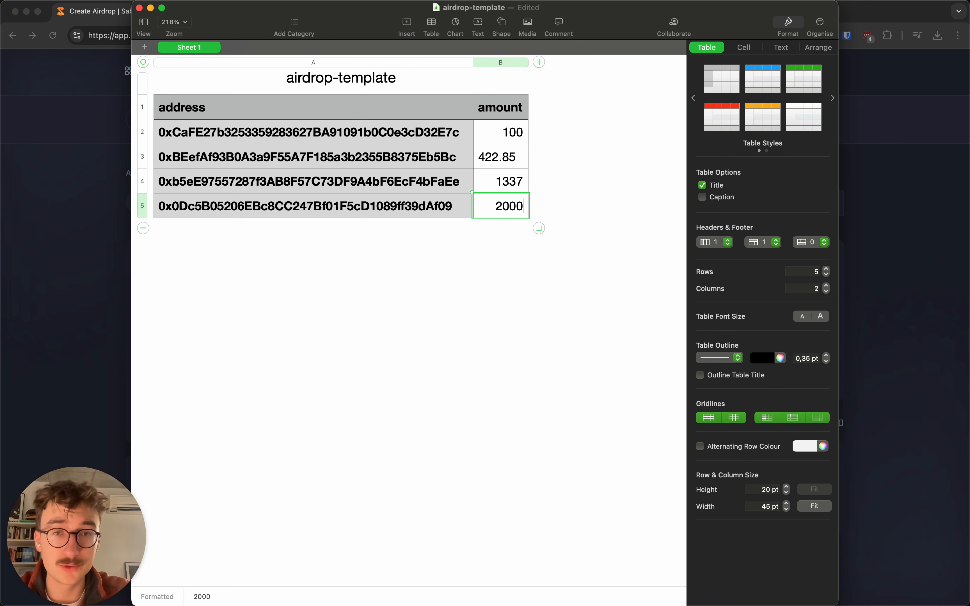
left_click(463, 275)
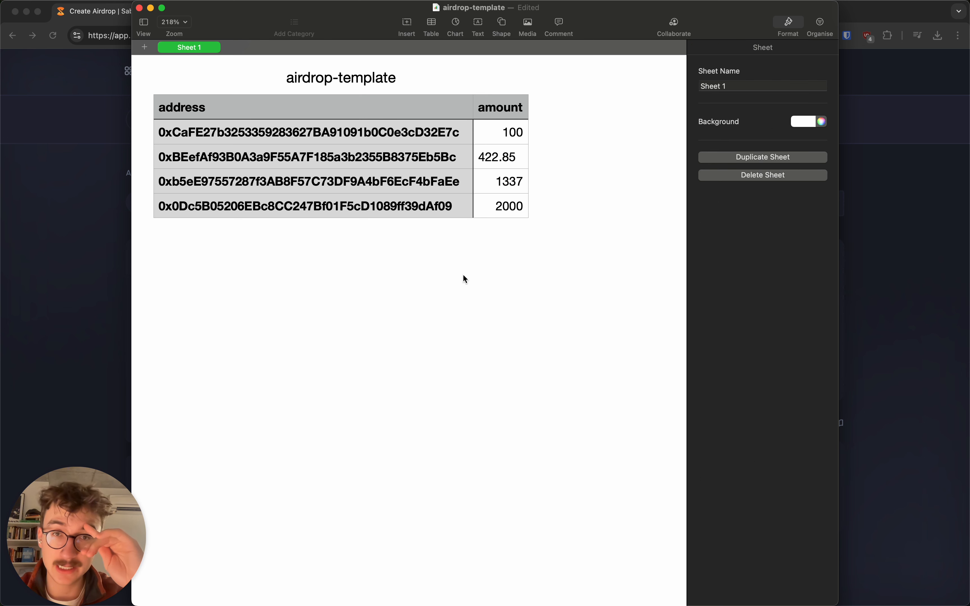
left_click(504, 208)
double_click(513, 206)
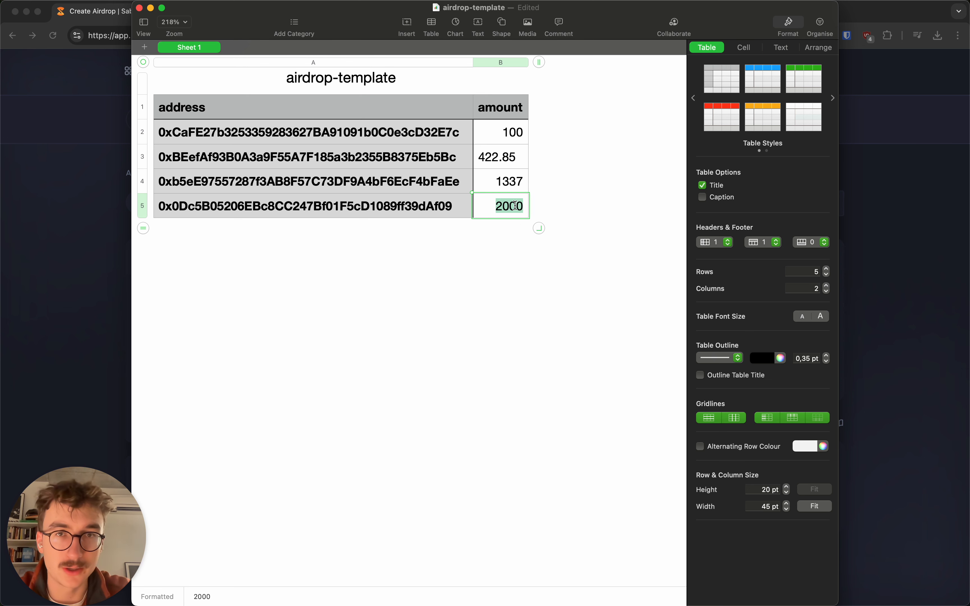
type("20.4")
left_click(499, 240)
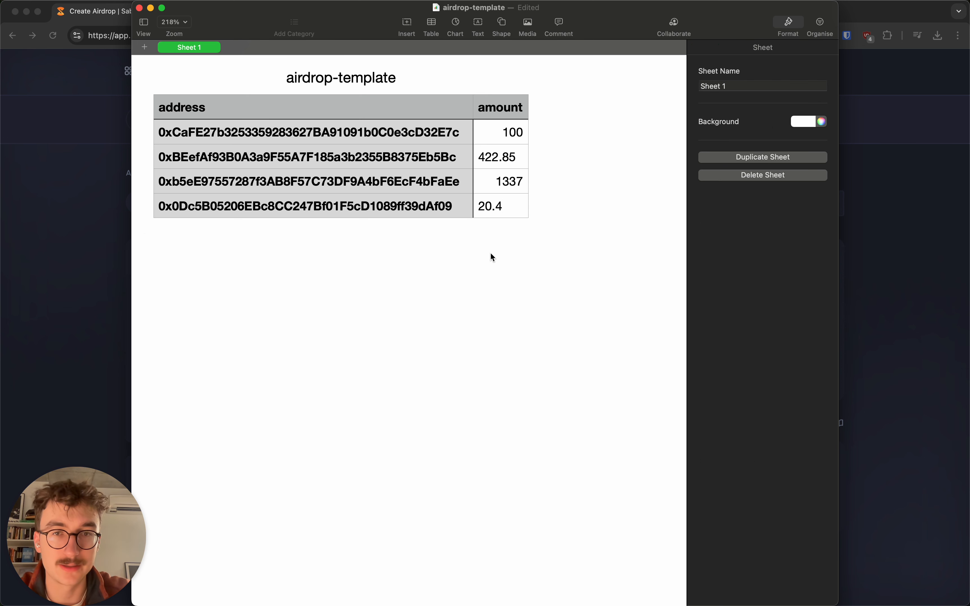
left_click(515, 207)
type("20")
left_click(459, 274)
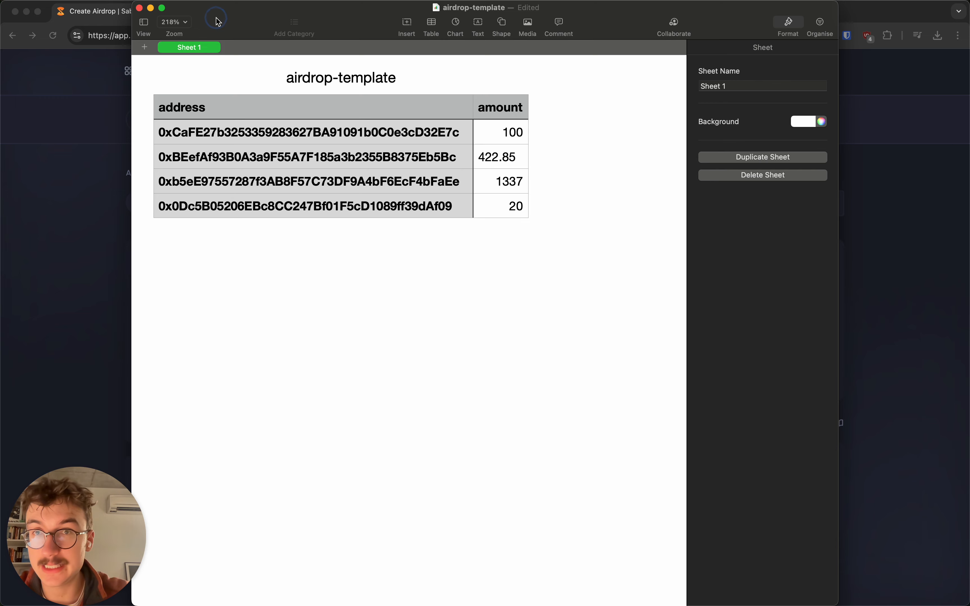
left_click_drag(216, 18, 216, 50)
Step: Start saving the spreadsheet to untitled folder 30, then cancel the save
key("super+s")
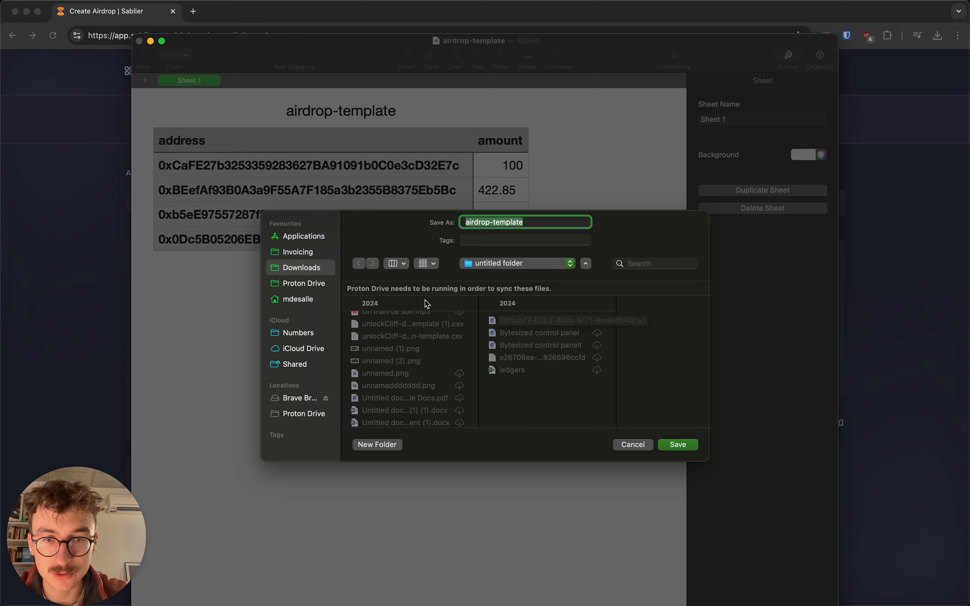
scroll(425, 332, "up", 10)
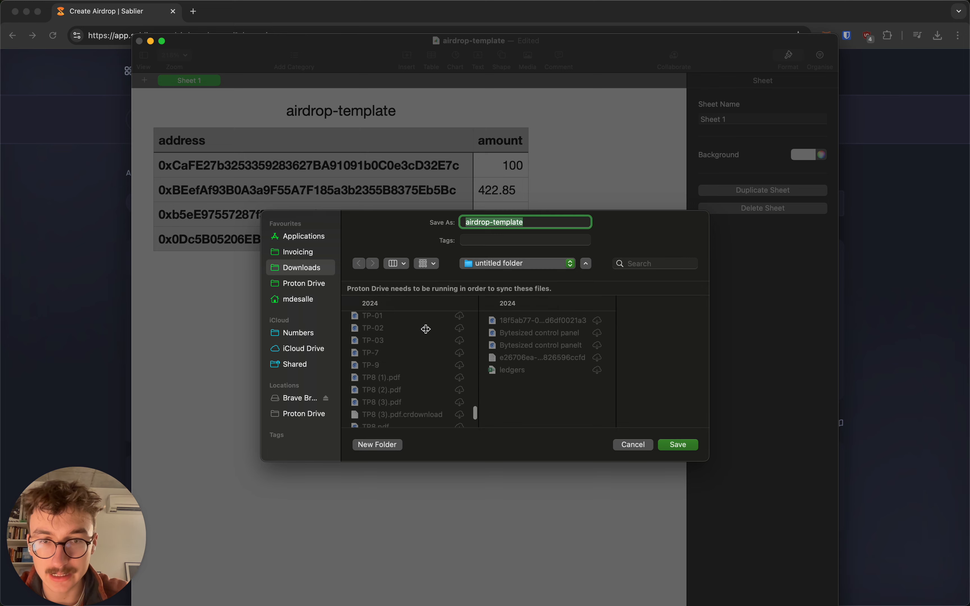
scroll(426, 332, "up", 15)
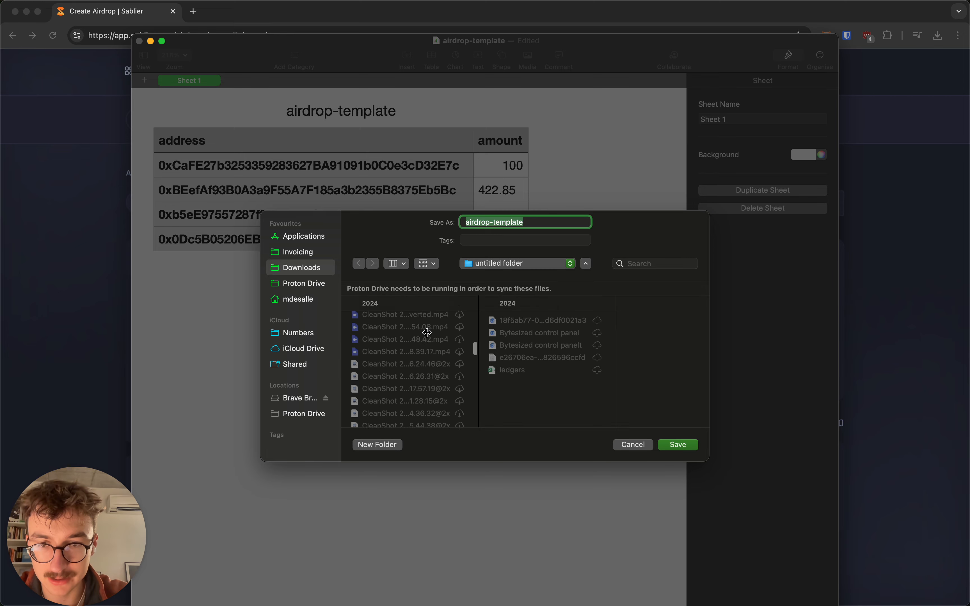
left_click(426, 333)
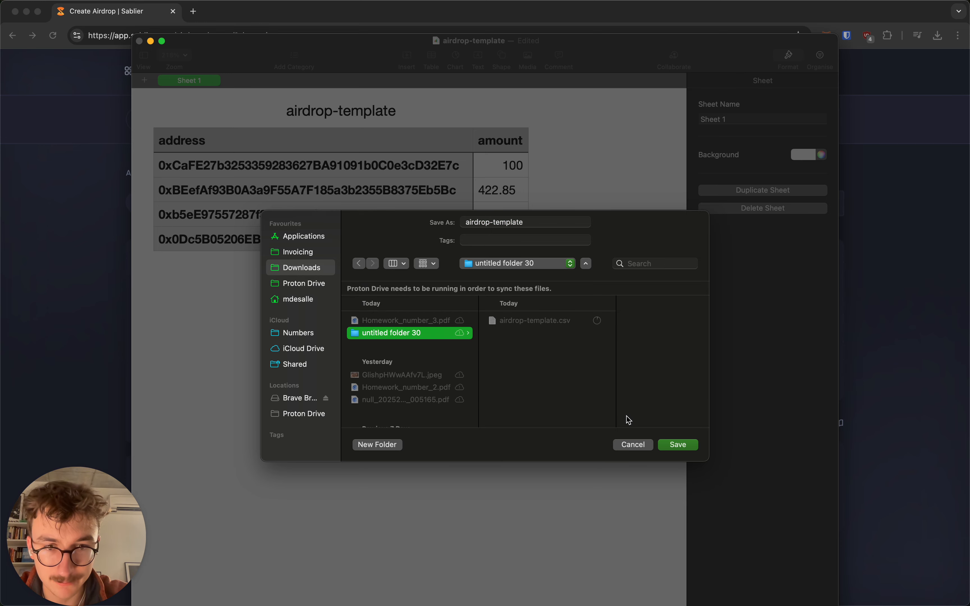
left_click(633, 445)
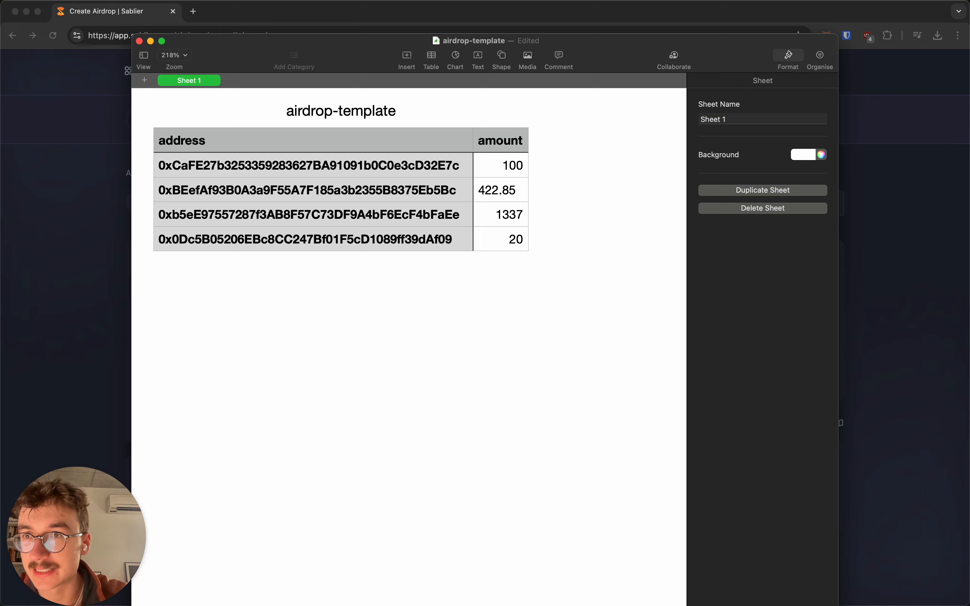
Step: Export the table as CSV named airdrop-template-new and close the document
left_click(78, 1)
mouse_move(120, 126)
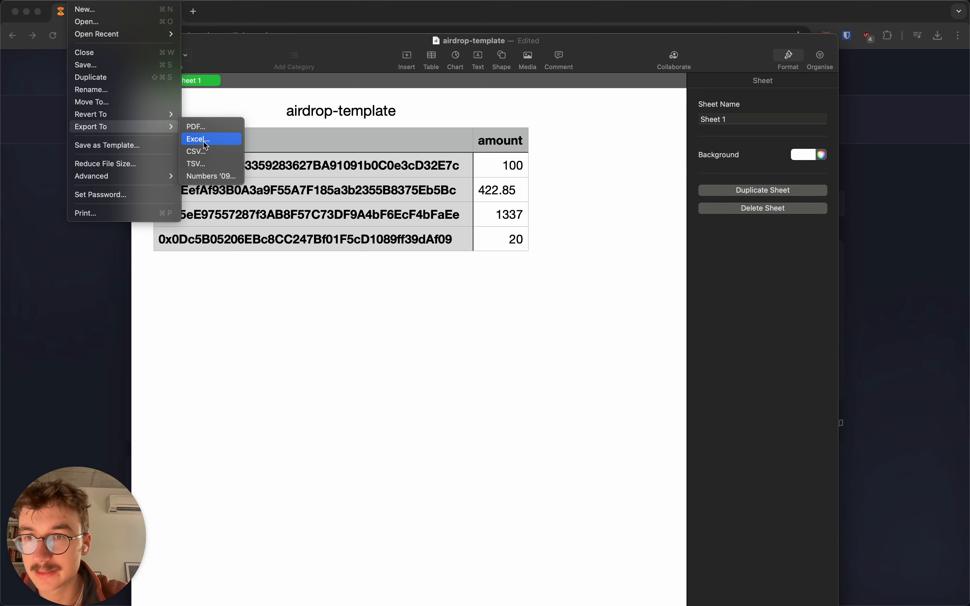
left_click(204, 152)
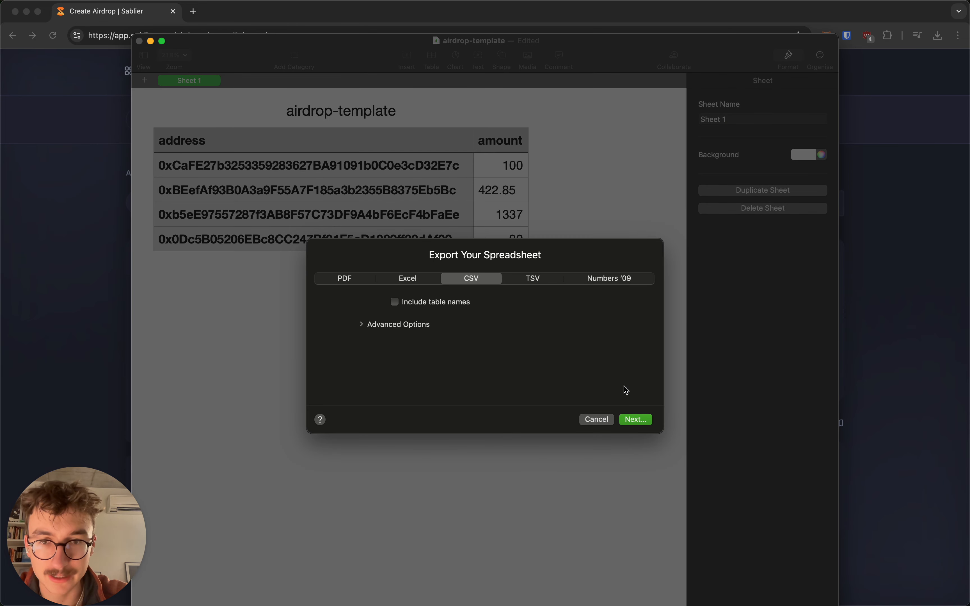
left_click(639, 421)
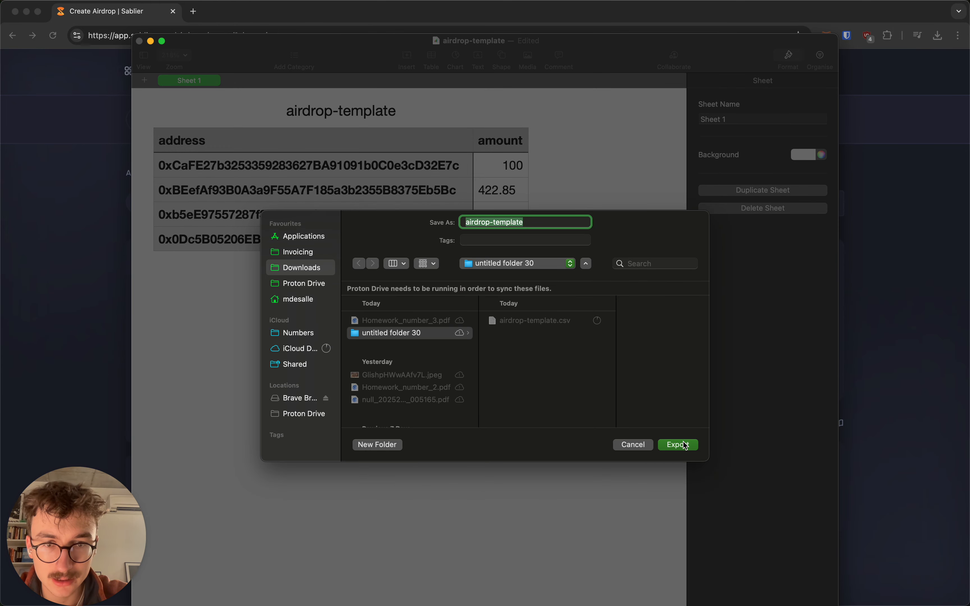
left_click(556, 223)
type("-new")
key("Return")
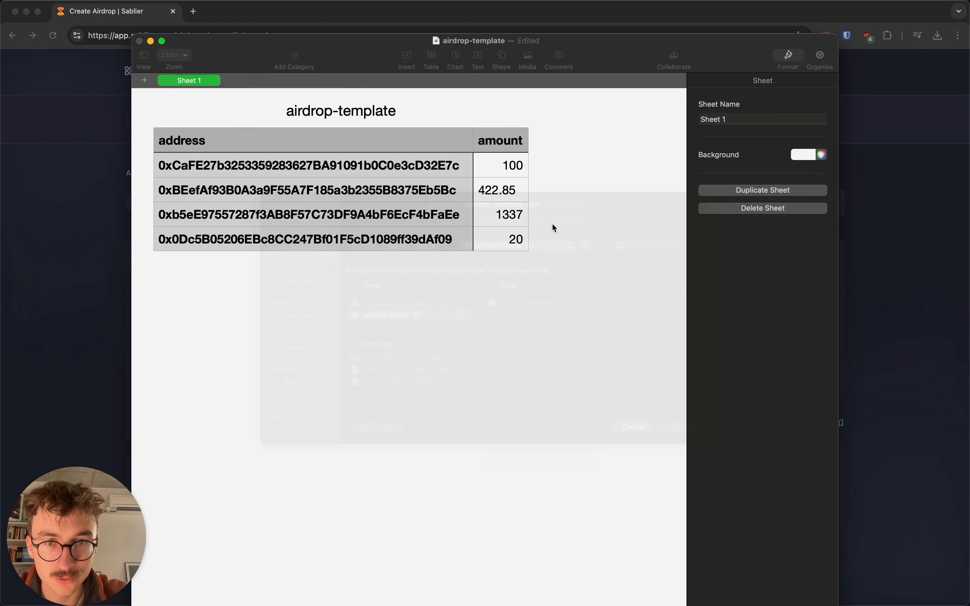
key("super+w")
Step: Discard the unsaved spreadsheet, then import and parse airdrop-template-new.csv from untitled folder 30
left_click(403, 413)
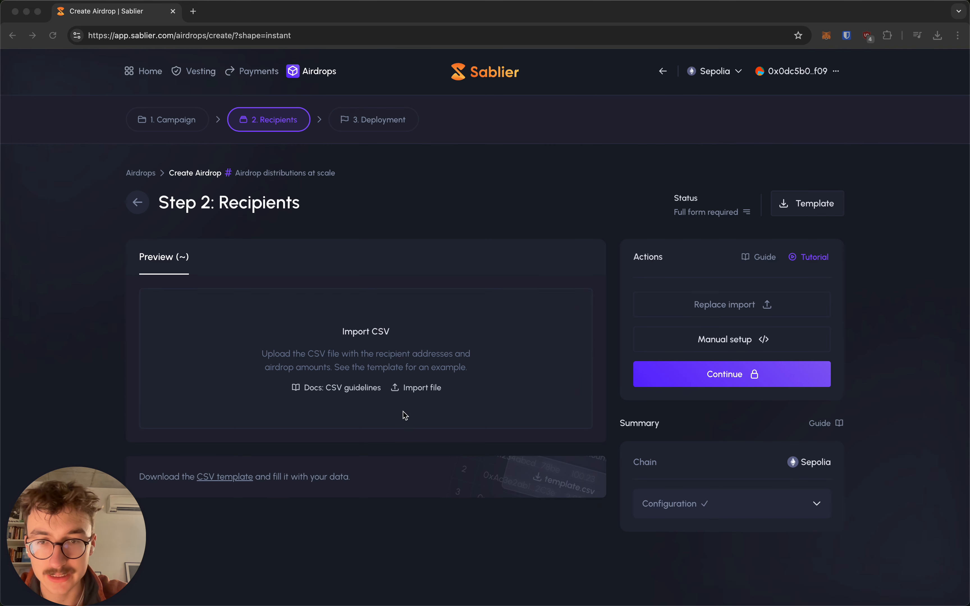
left_click(426, 344)
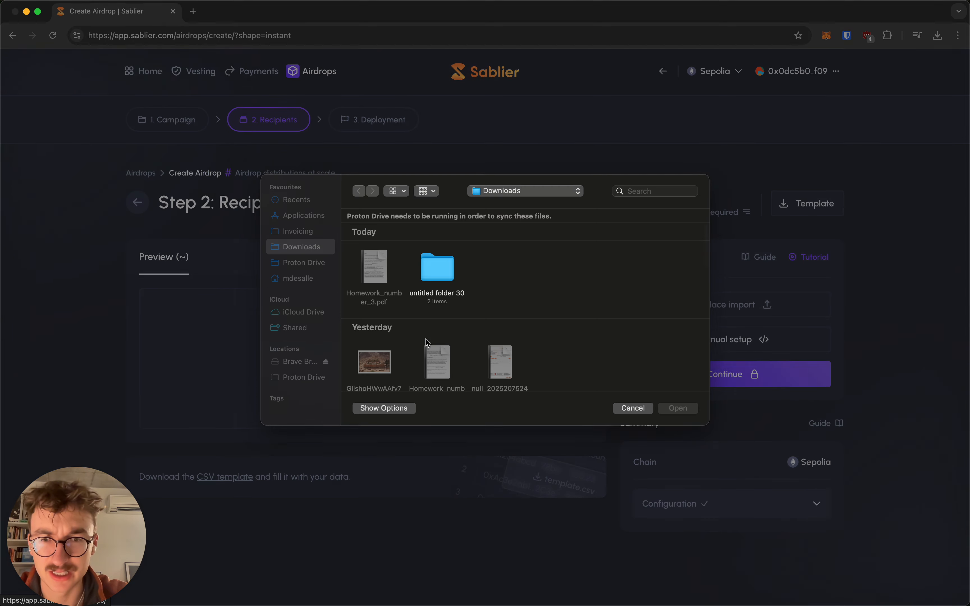
double_click(438, 269)
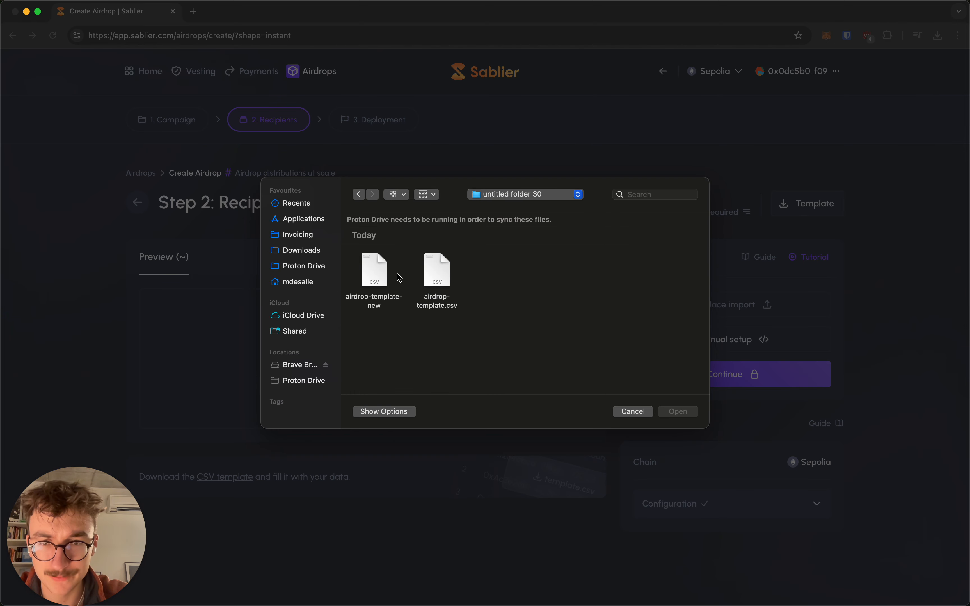
right_click(378, 265)
left_click(405, 313)
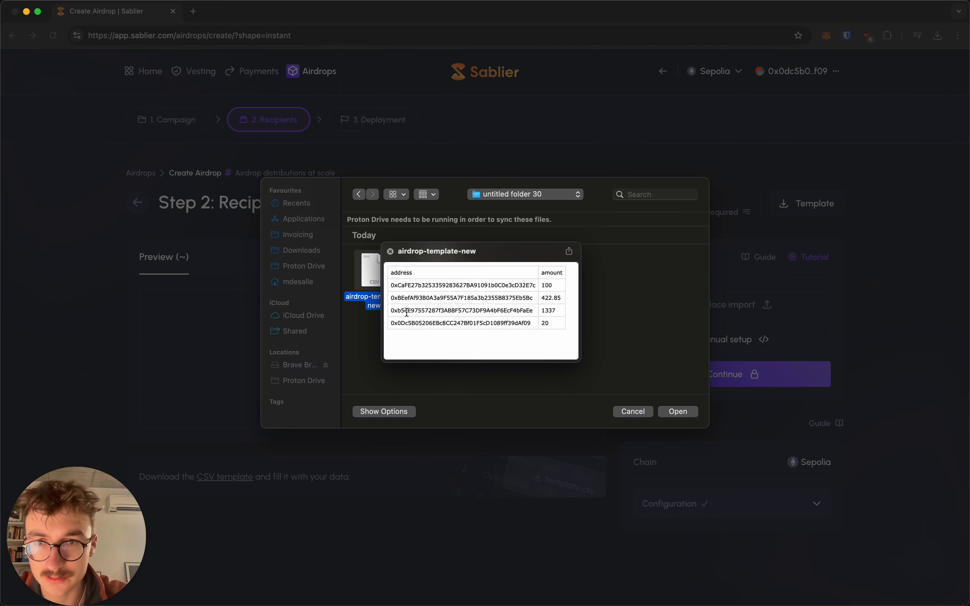
left_click(391, 251)
left_click(682, 412)
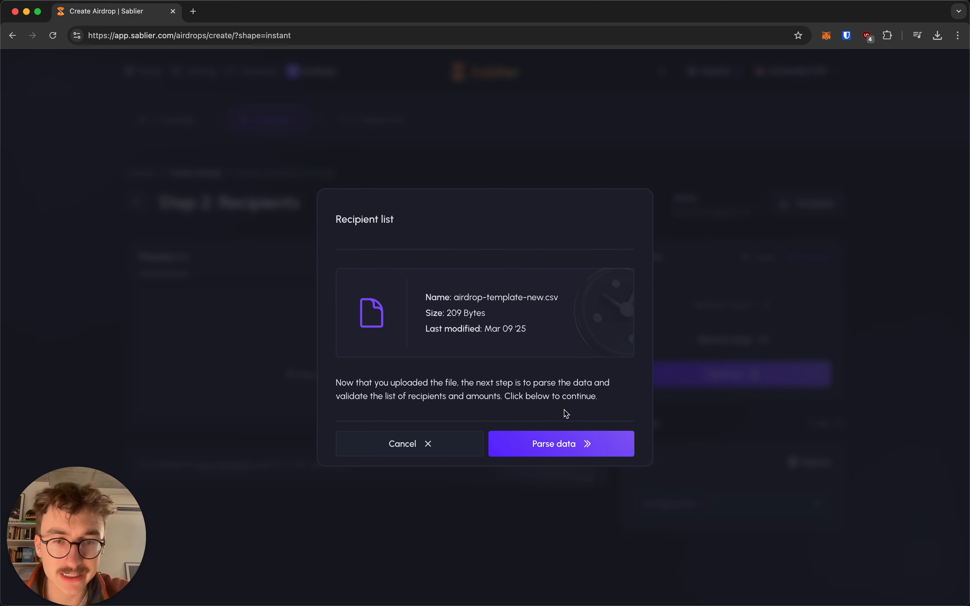
left_click(571, 444)
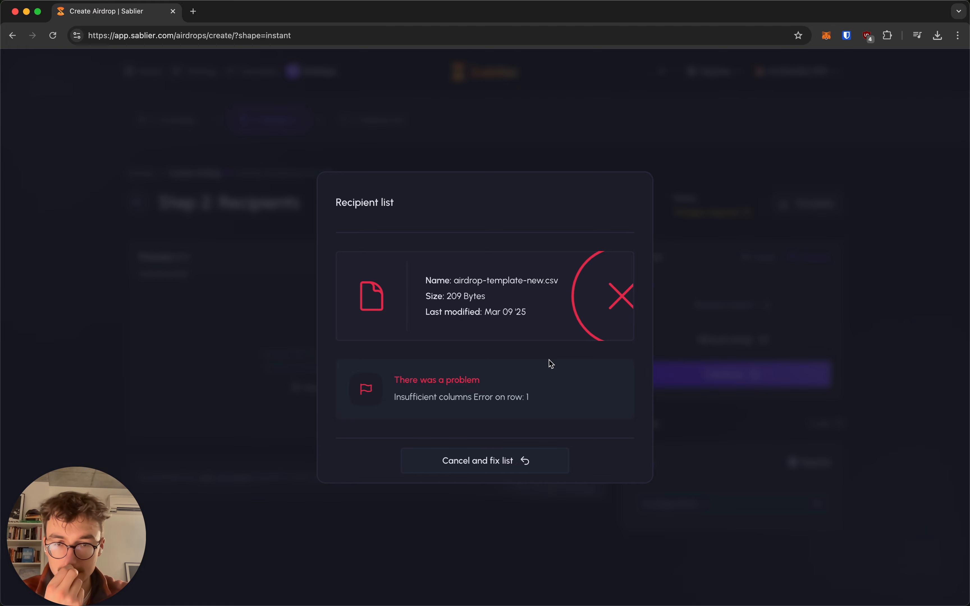
Step: Open airdrop-template-new from Finder in TextEdit as plain text
left_click(24, 53)
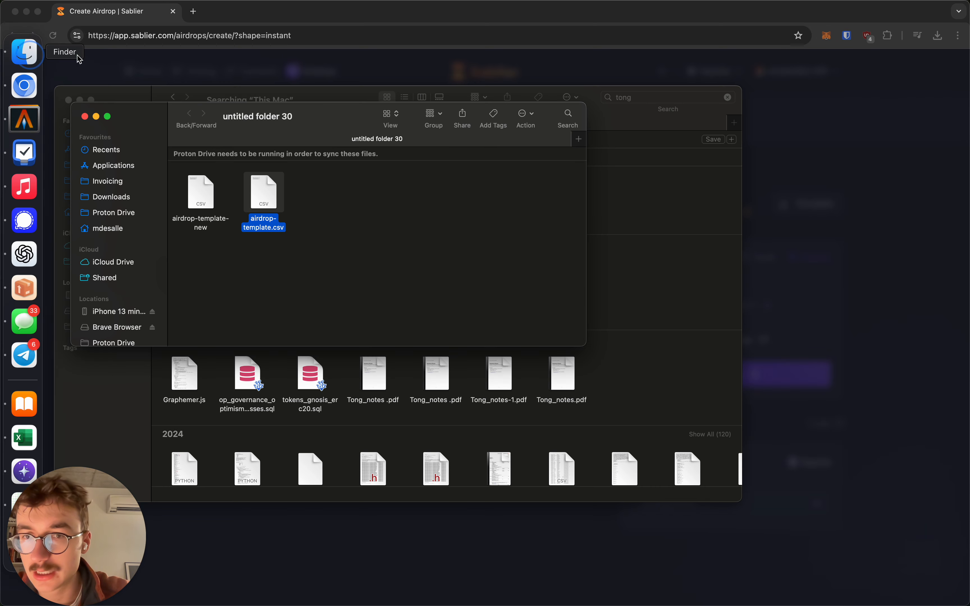
right_click(210, 188)
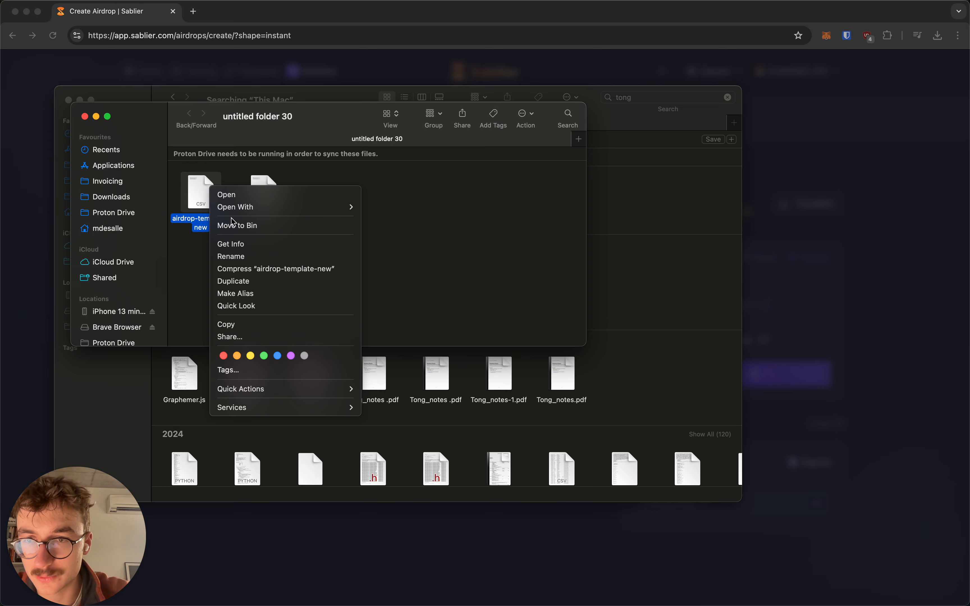
left_click(189, 256)
right_click(215, 206)
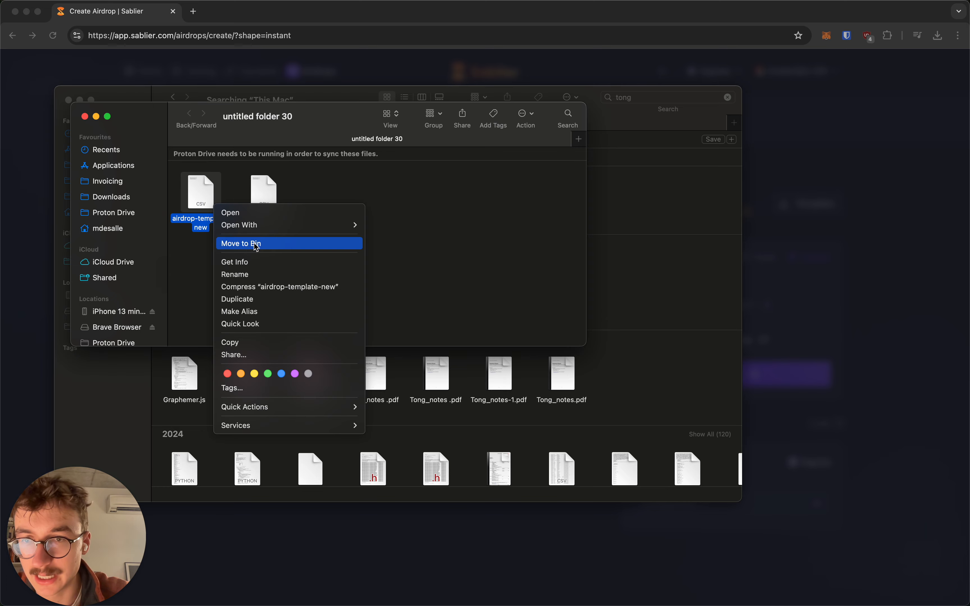
mouse_move(308, 224)
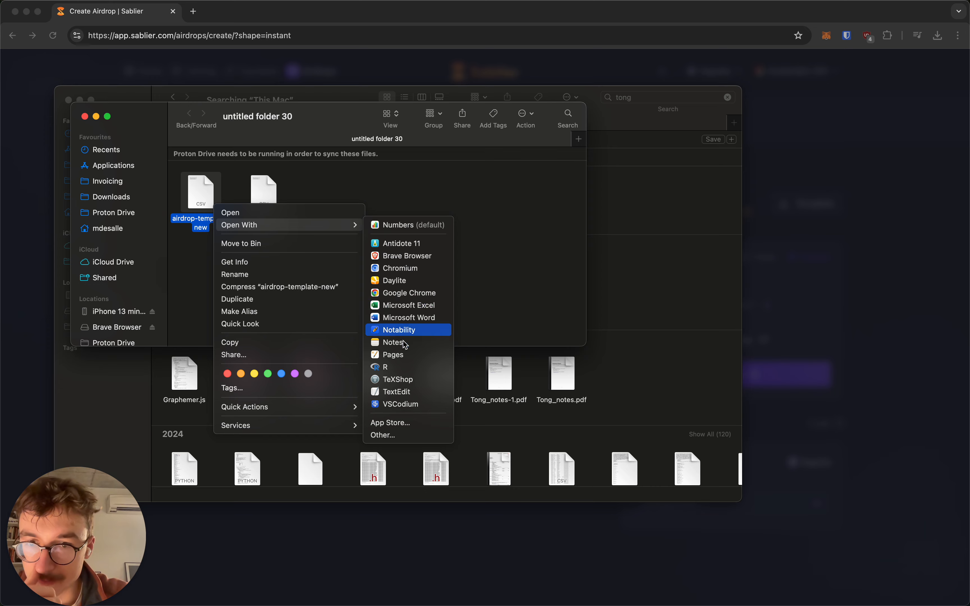
left_click(397, 392)
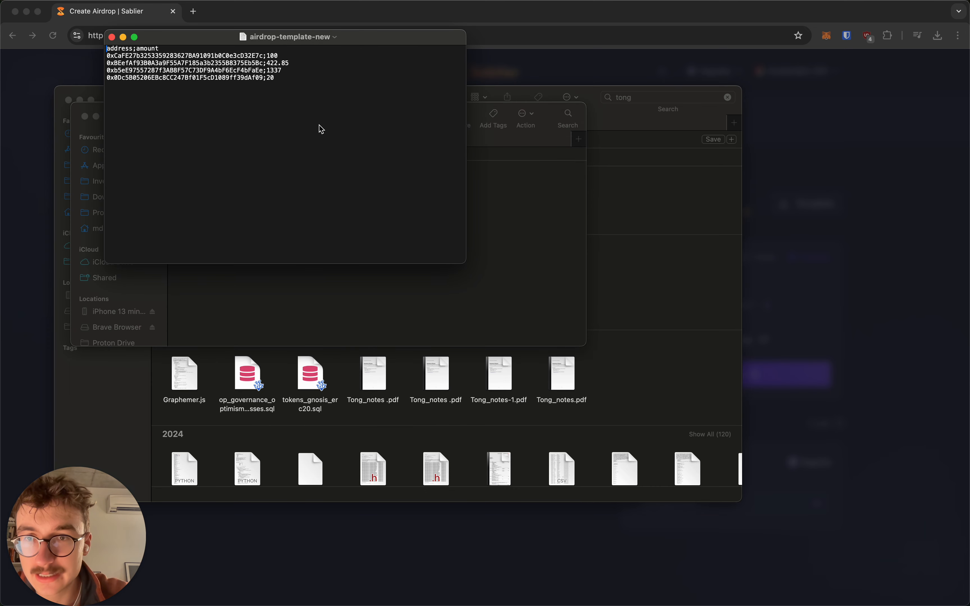
left_click_drag(146, 39, 324, 136)
Step: Replace the semicolon separators with commas on the header and all four data lines
left_click(315, 145)
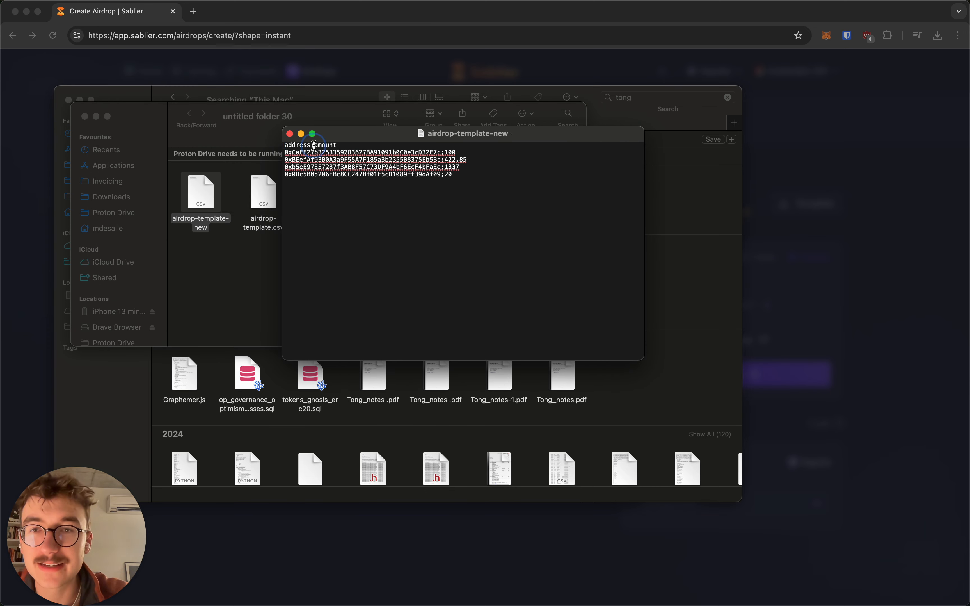
key("BackSpace")
type(",")
left_click(445, 152)
key("BackSpace")
type(",")
key("Down")
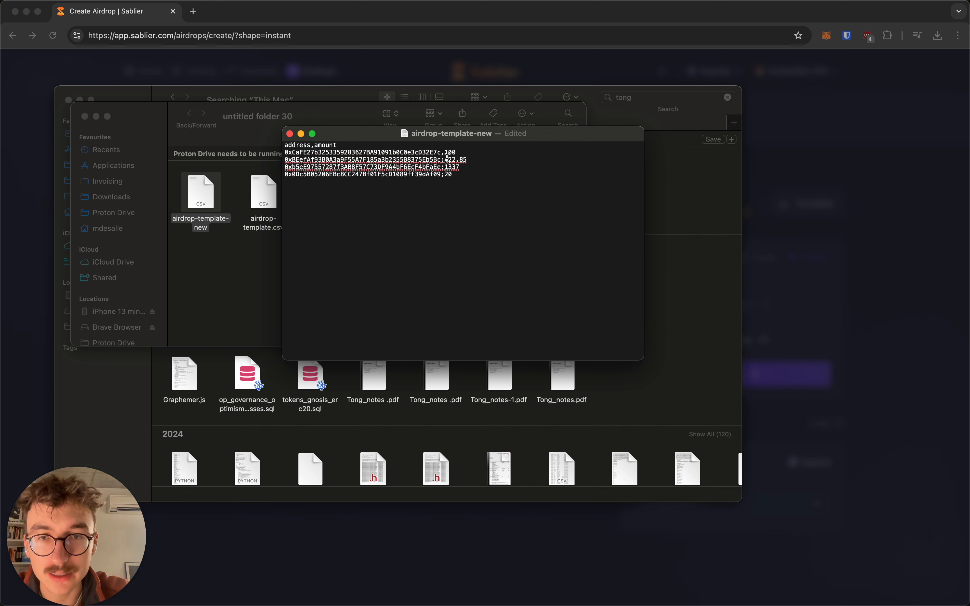
key("BackSpace")
type(",")
key("Down")
key("BackSpace")
type(",")
left_click(445, 174)
key("BackSpace")
type(",")
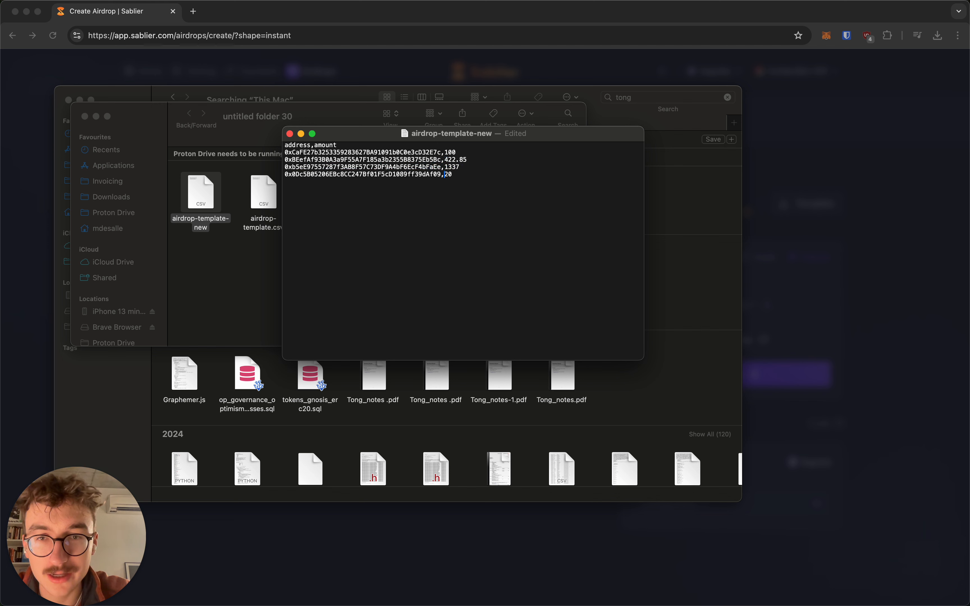
Step: Save the comma-separated CSV, close it, and return to the browser
key("super+s")
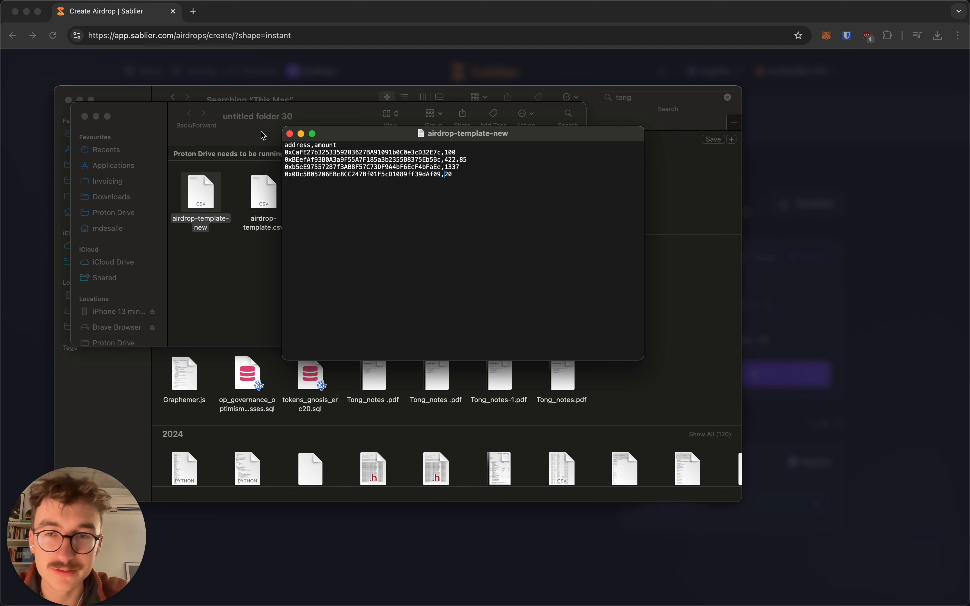
left_click(290, 136)
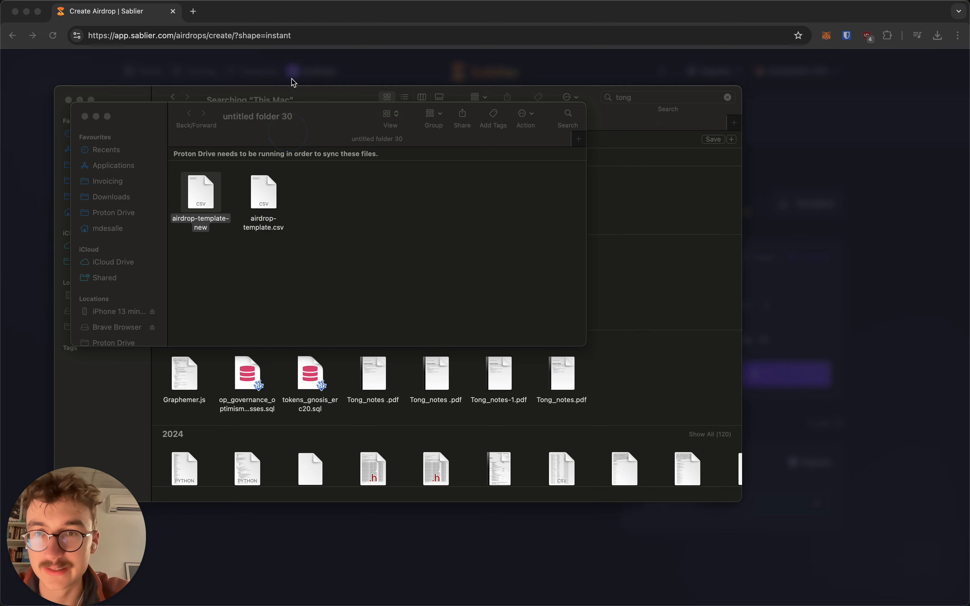
left_click(296, 64)
Step: Dismiss the recipient list error and cancel the first file import attempt
left_click(456, 459)
left_click(389, 338)
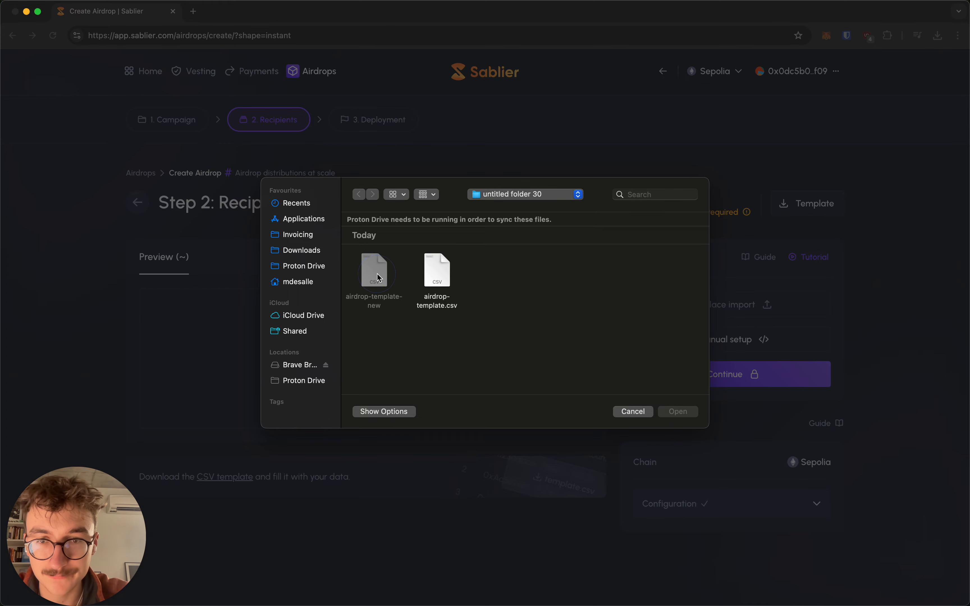
left_click(633, 411)
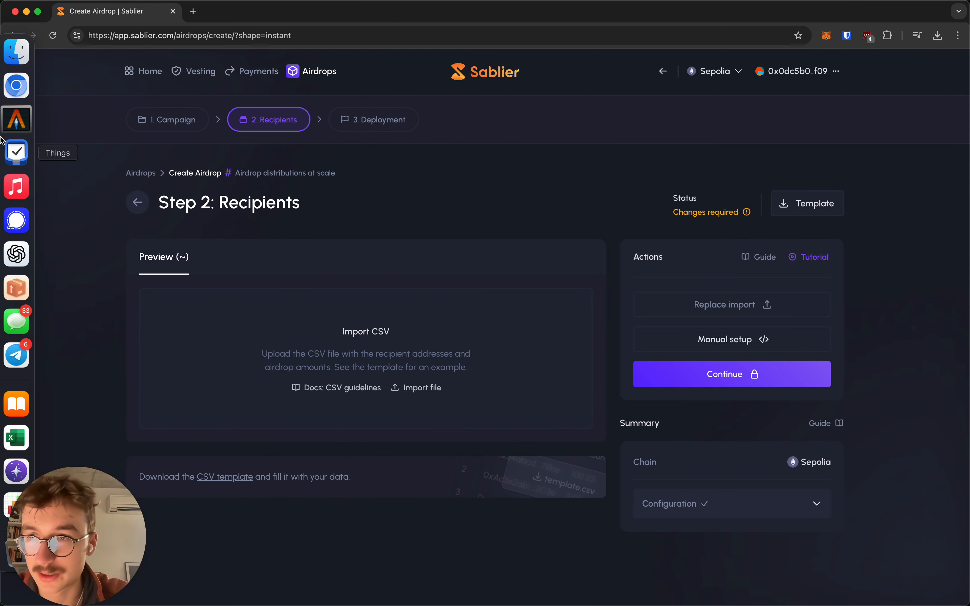
Step: Inspect airdrop-template.csv from Finder in TextEdit, then close it
left_click(21, 61)
right_click(192, 190)
left_click(229, 195)
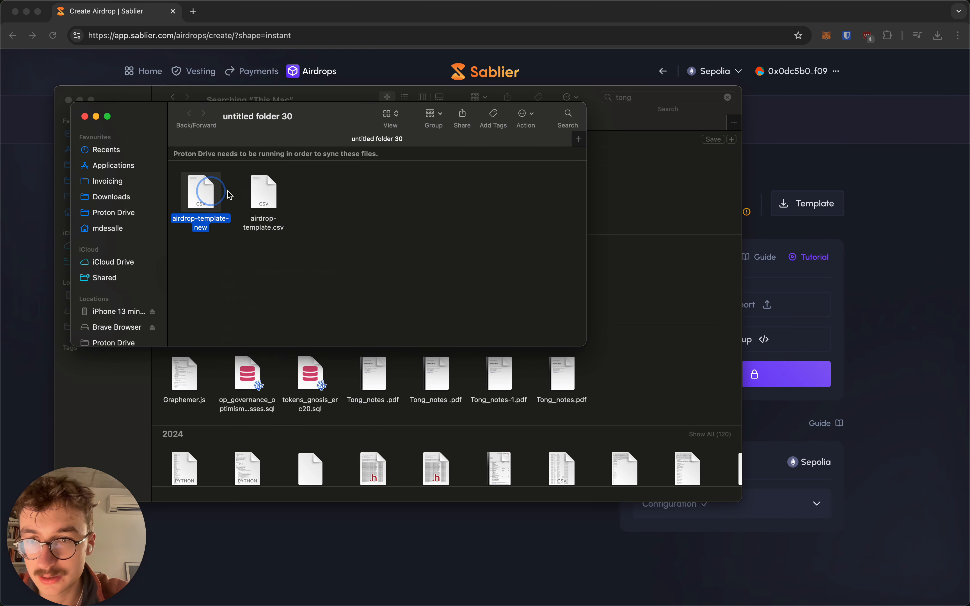
right_click(259, 191)
mouse_move(320, 209)
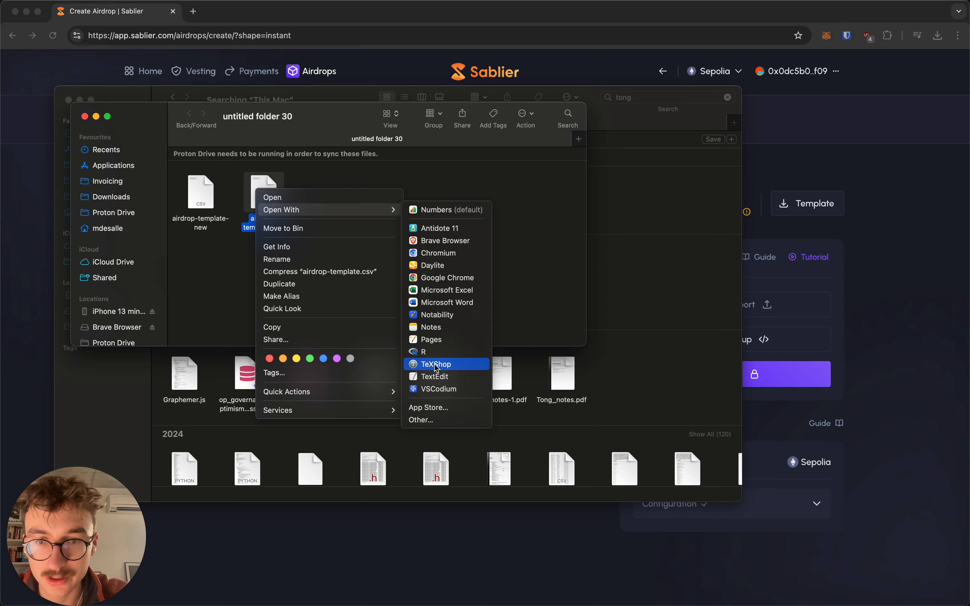
left_click(435, 376)
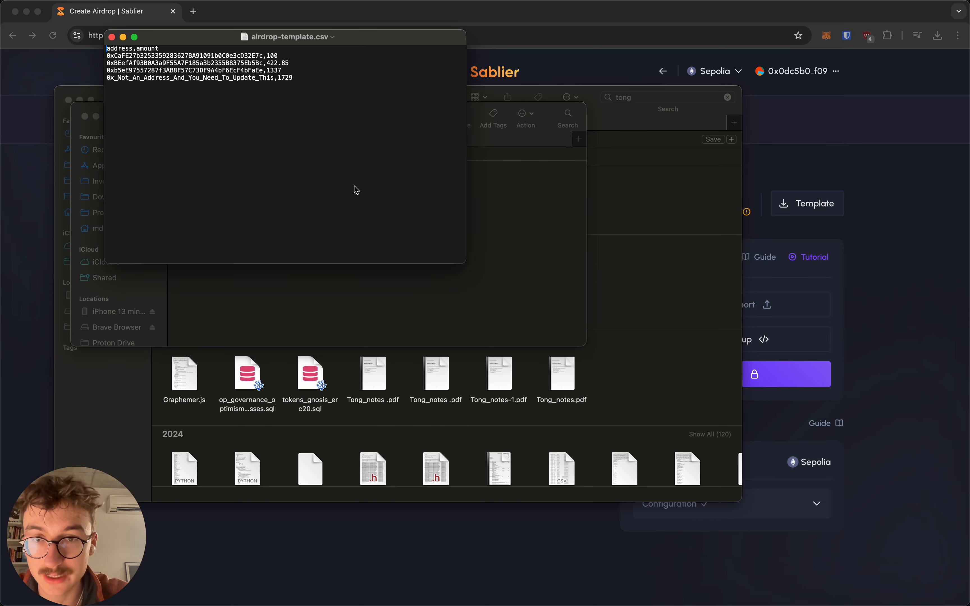
left_click(112, 37)
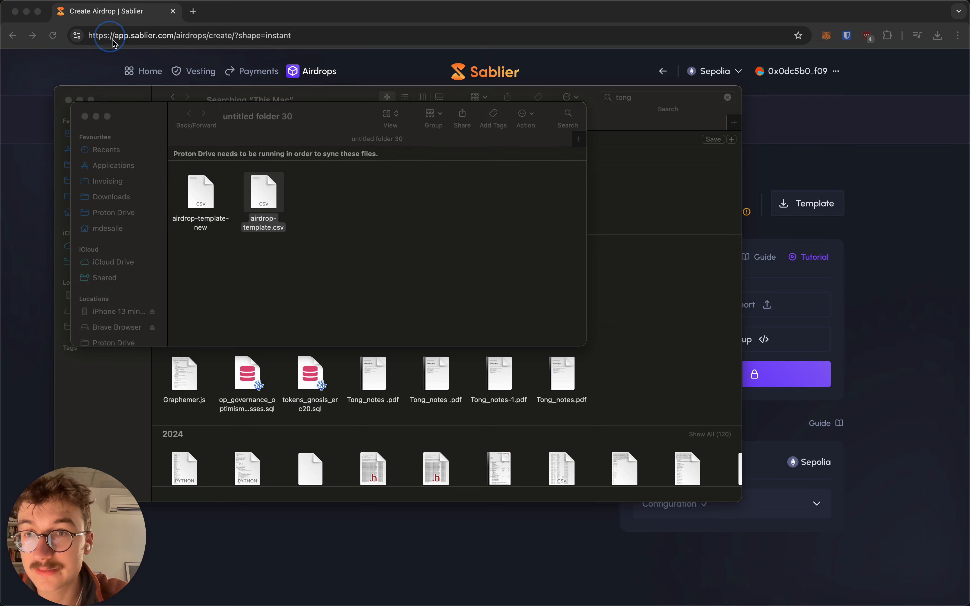
Step: Rename the airdrop-template-new file to airdrop-template-new.csv in Finder
left_click(202, 189)
right_click(202, 189)
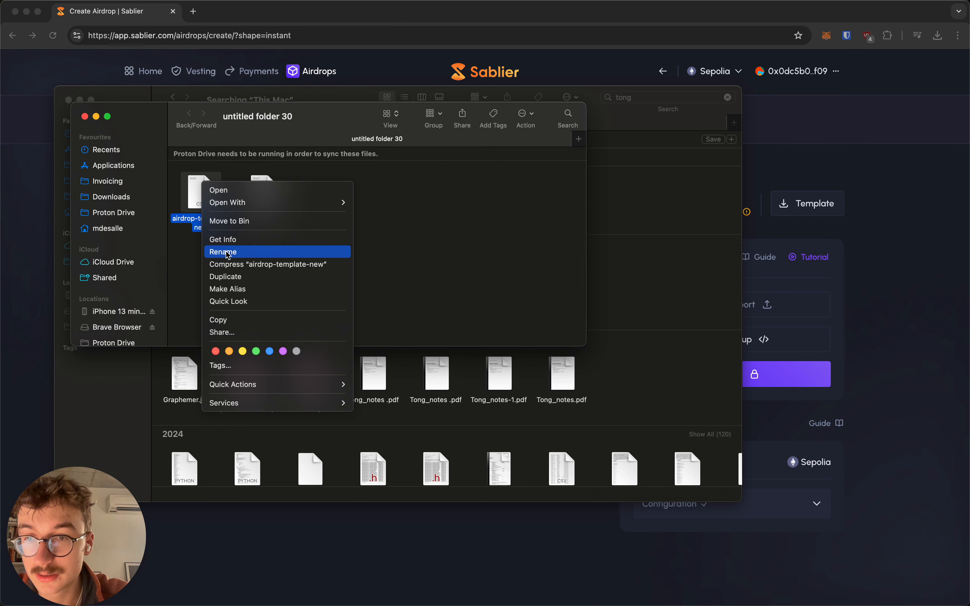
left_click(242, 245)
key("BackSpace")
type(".")
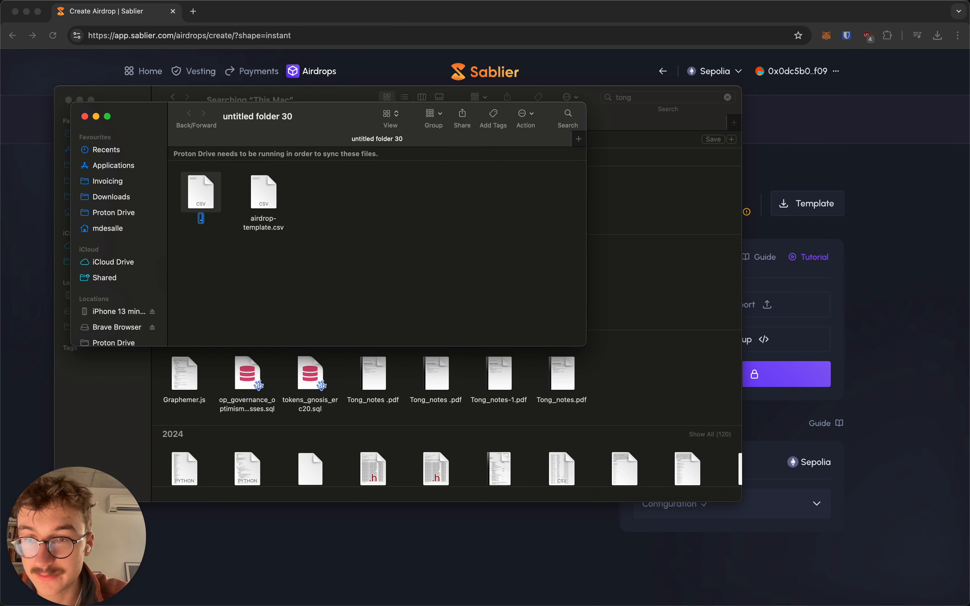
key("super+z")
key("Right")
type(".csv")
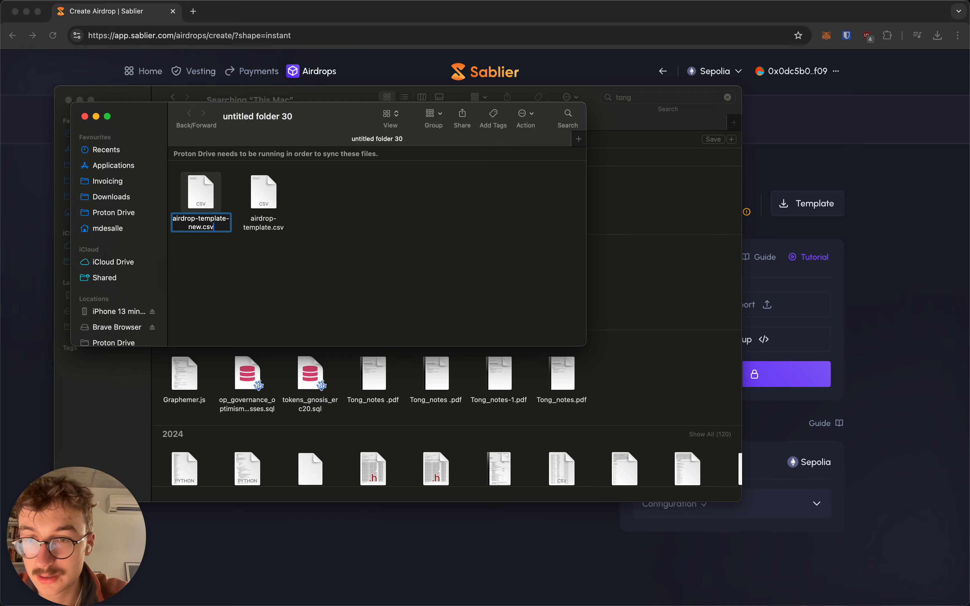
key("Return")
left_click(40, 382)
Step: Import and parse airdrop-template-new.csv, validating four recipients totalling DAI 1879.85
left_click(402, 354)
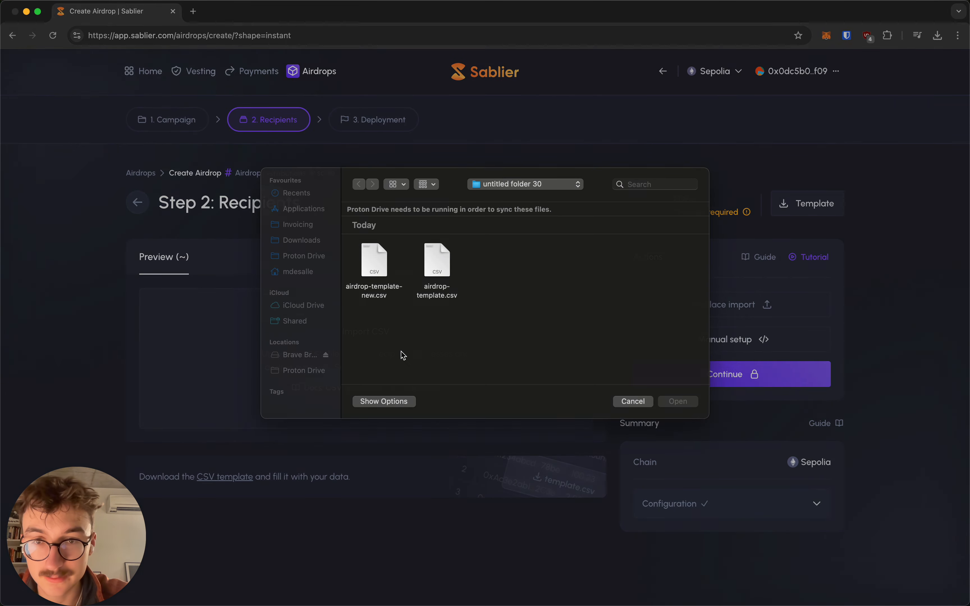
double_click(374, 261)
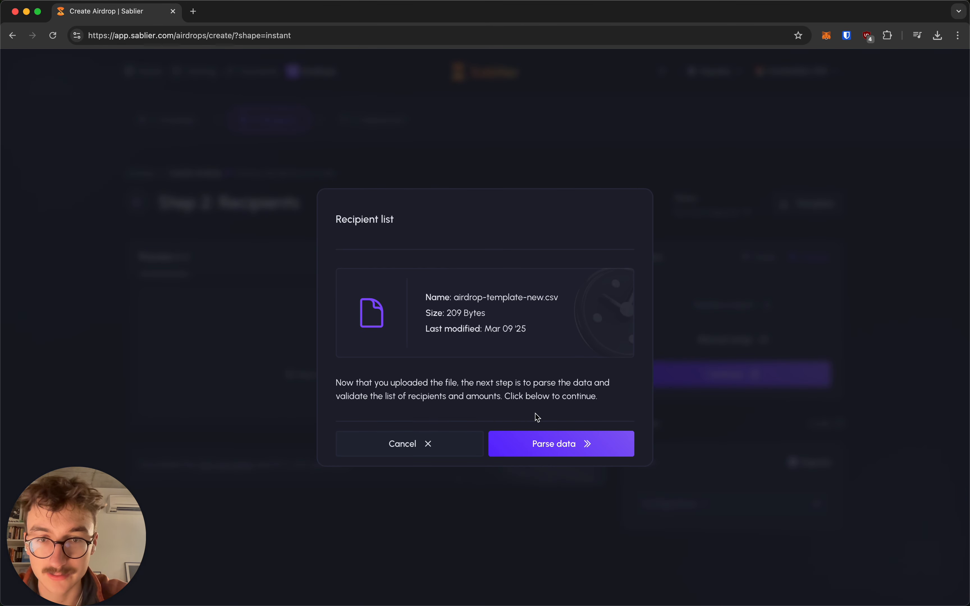
left_click(540, 448)
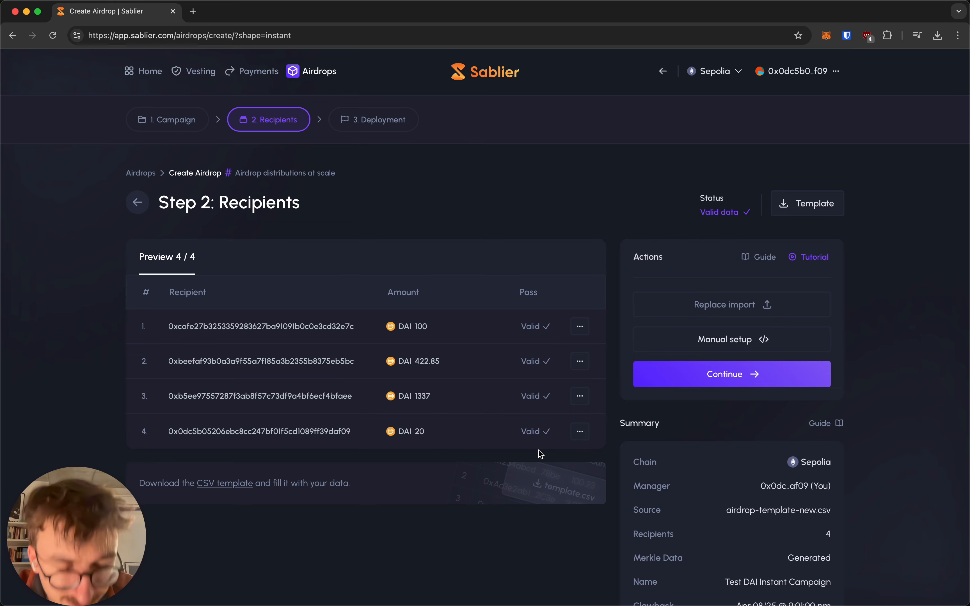
scroll(741, 406, "down", 5)
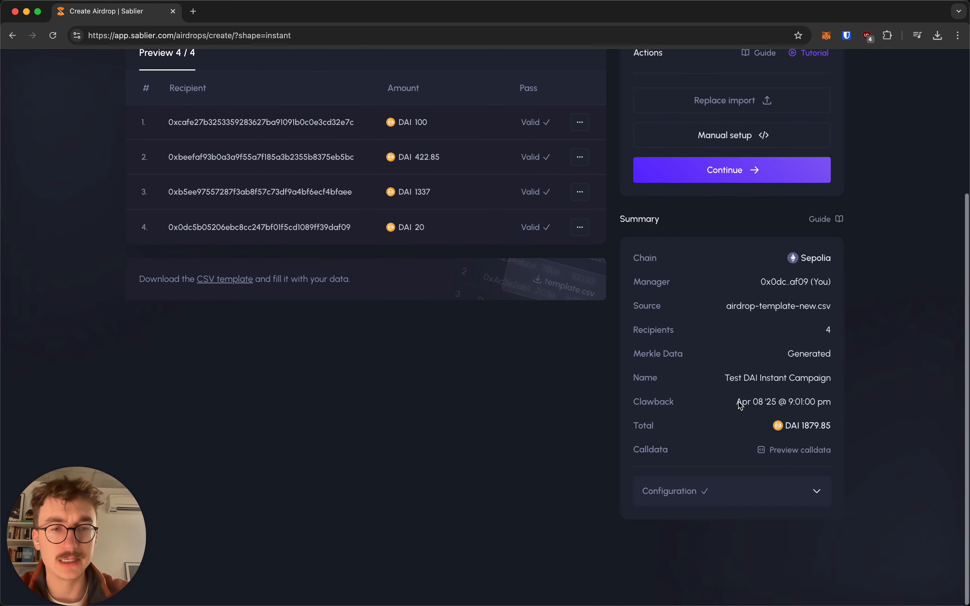
scroll(742, 405, "up", 3)
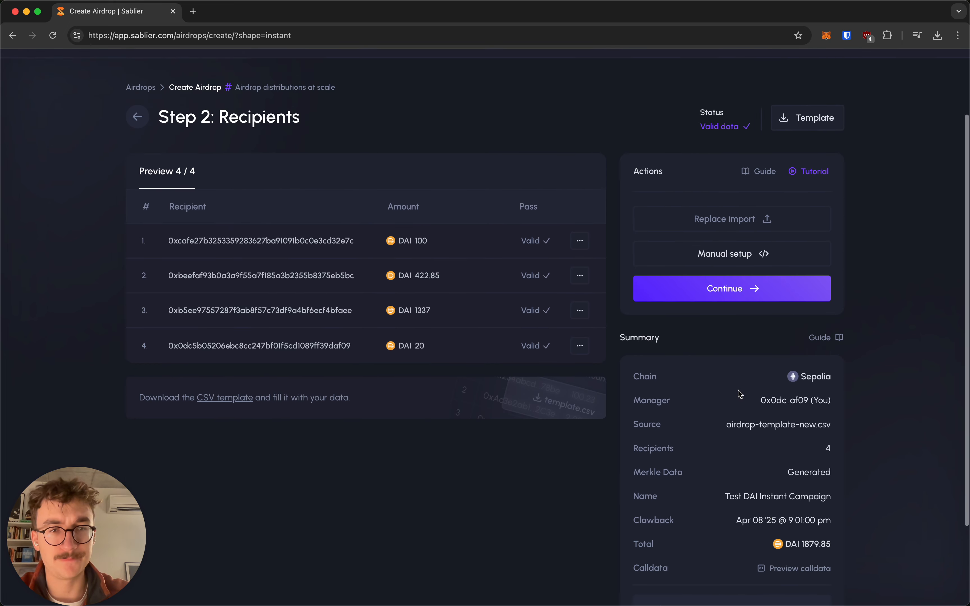
Step: Deploy the Test DAI Instant Campaign contract on Sepolia, approving the transaction in MetaMask
left_click(738, 289)
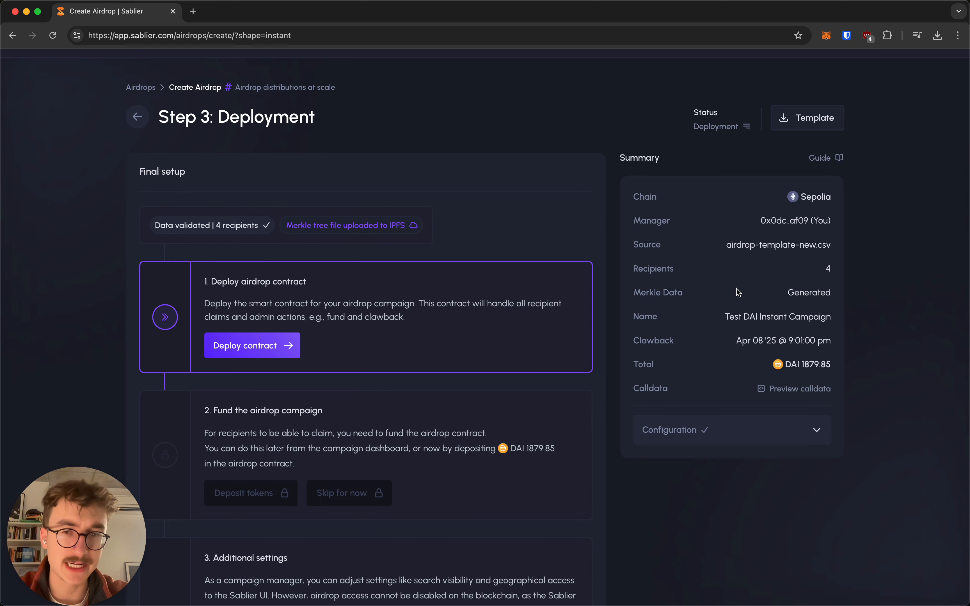
left_click(257, 345)
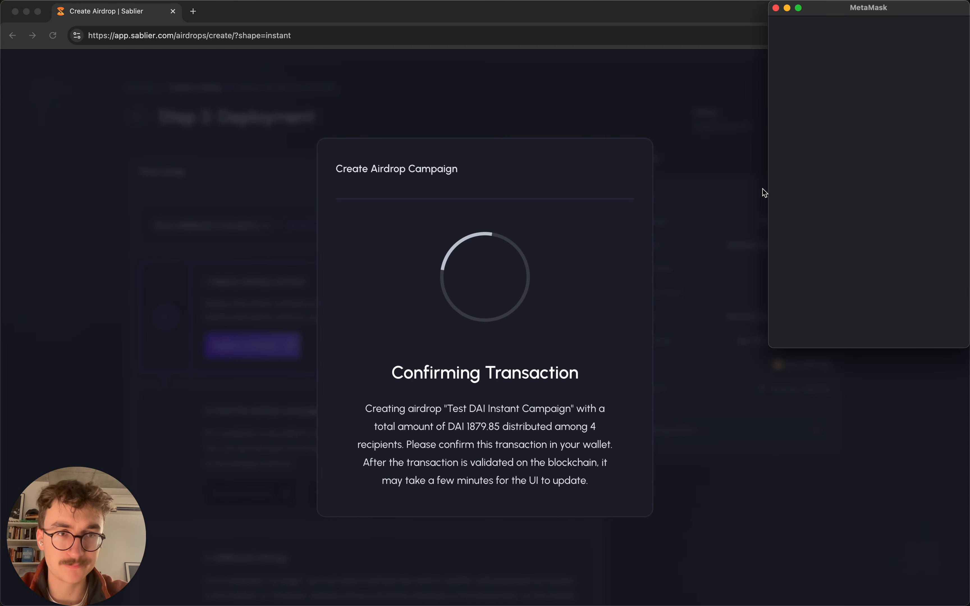
left_click(918, 325)
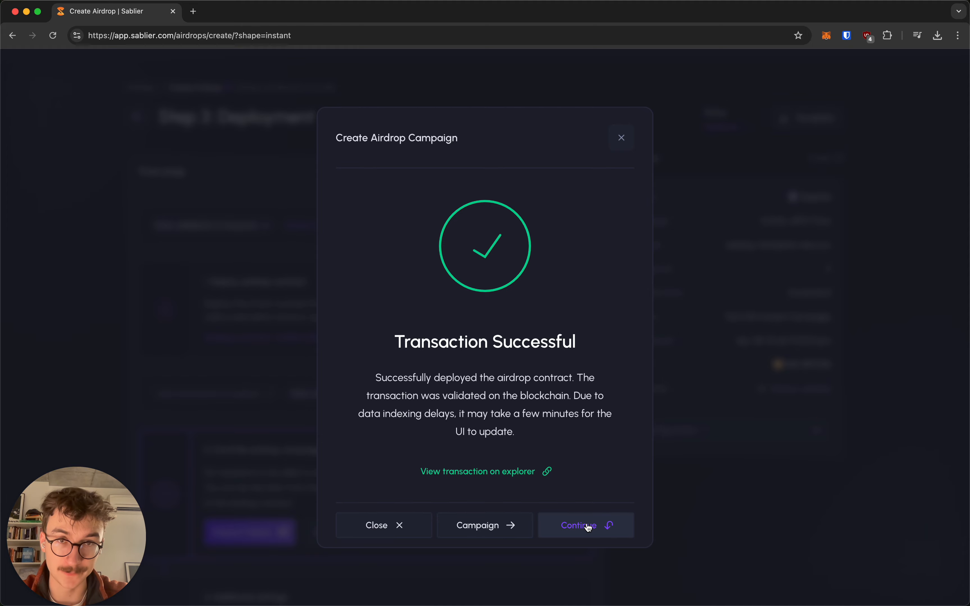
Step: Return to Final setup and open the Deposit tokens form for DAI 1,879.85
left_click(577, 523)
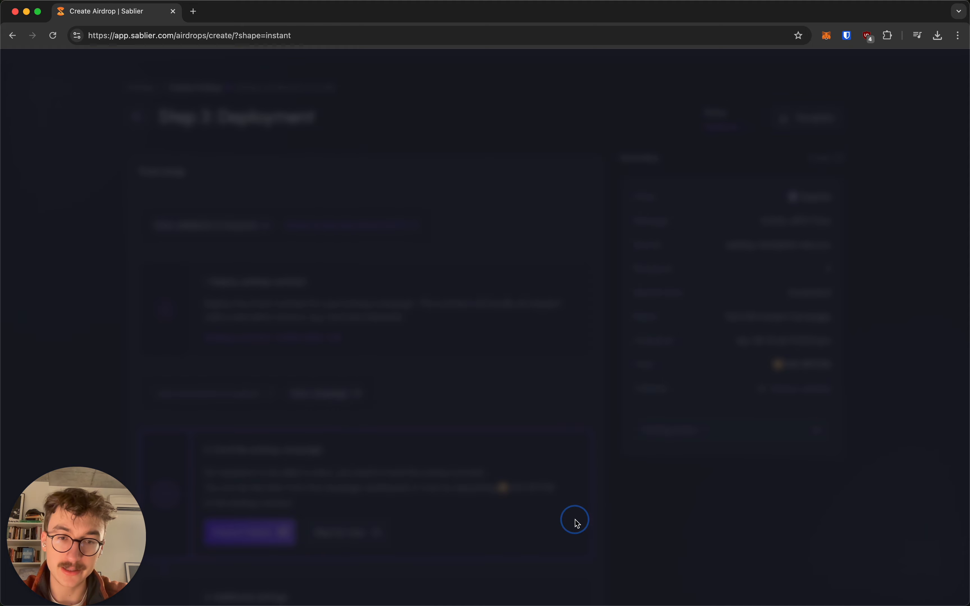
scroll(539, 428, "down", 5)
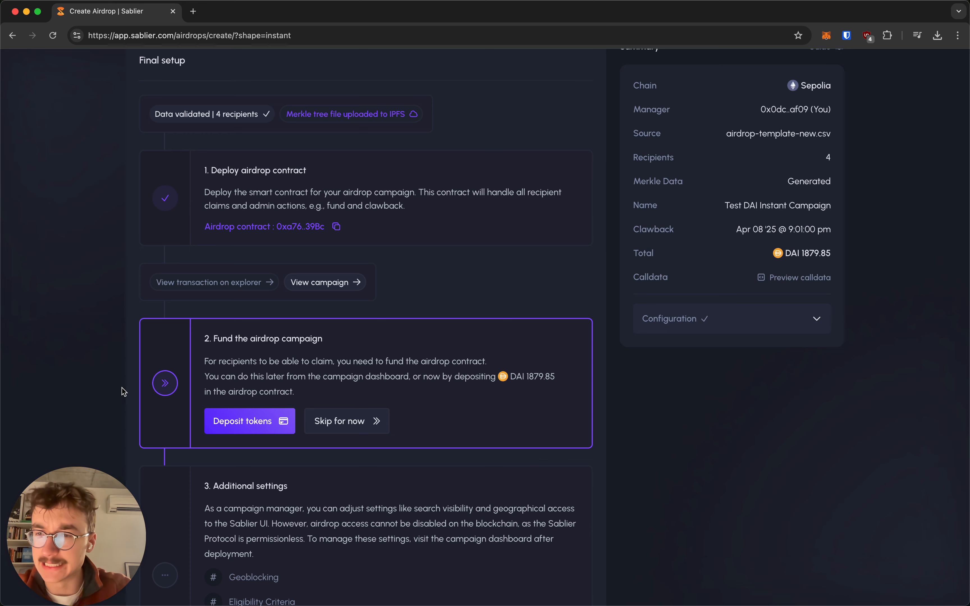
left_click(271, 425)
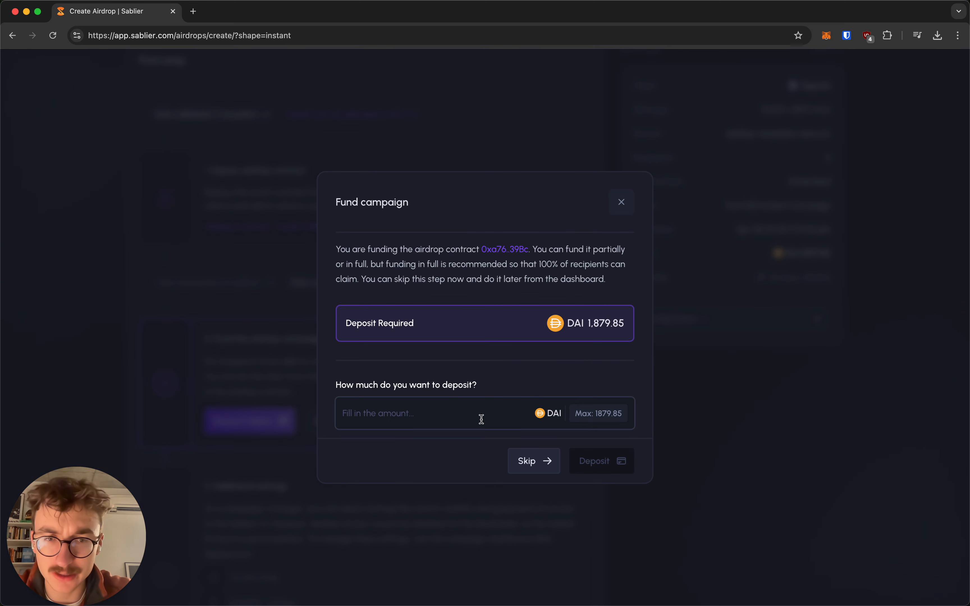
Step: Deposit the maximum DAI 1879.85 into the airdrop contract, approved in MetaMask
left_click(595, 420)
left_click(608, 458)
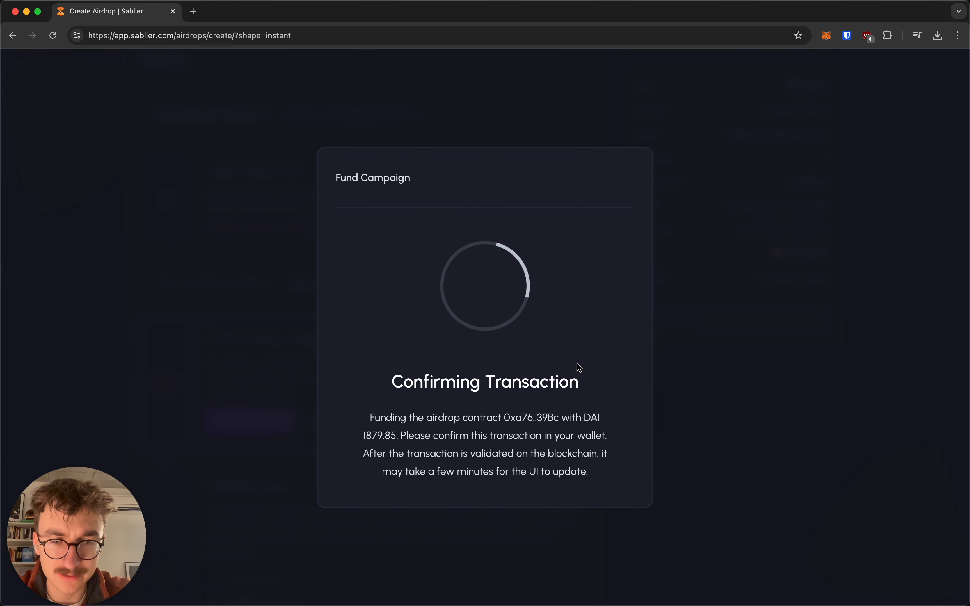
left_click(891, 325)
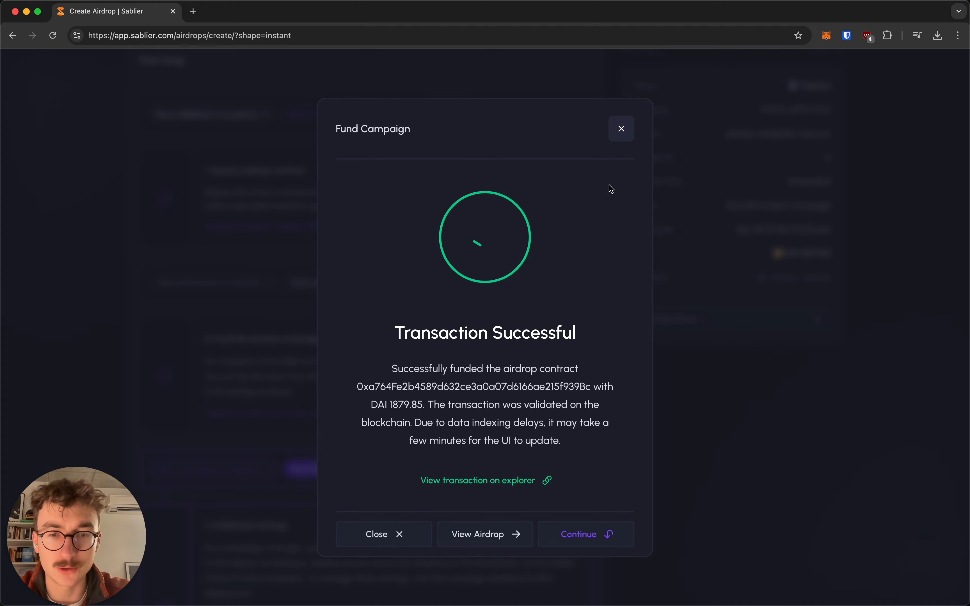
left_click(604, 532)
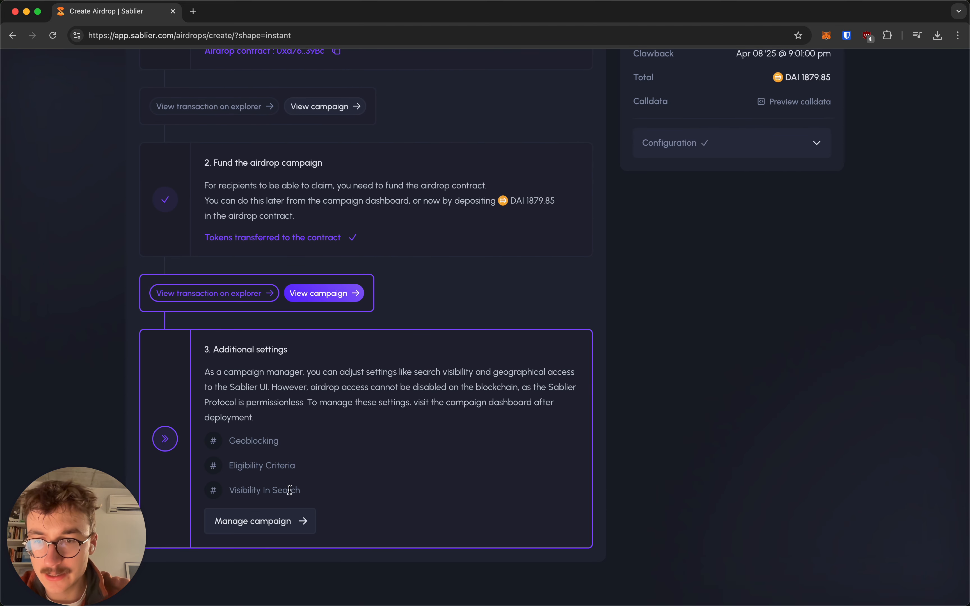
scroll(259, 516, "down", 1)
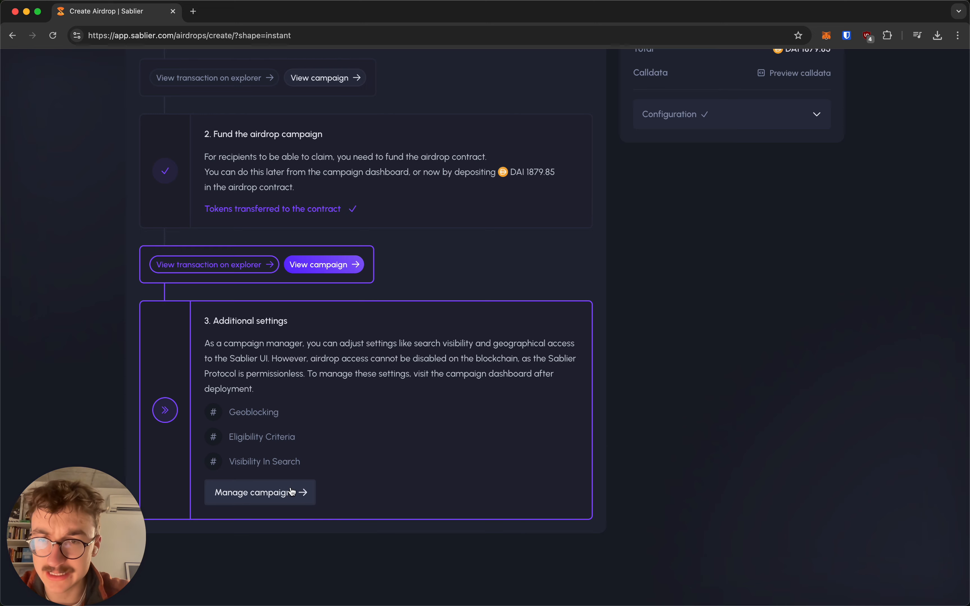
Step: Go to the campaign's management page and browse its editable settings
left_click(256, 494)
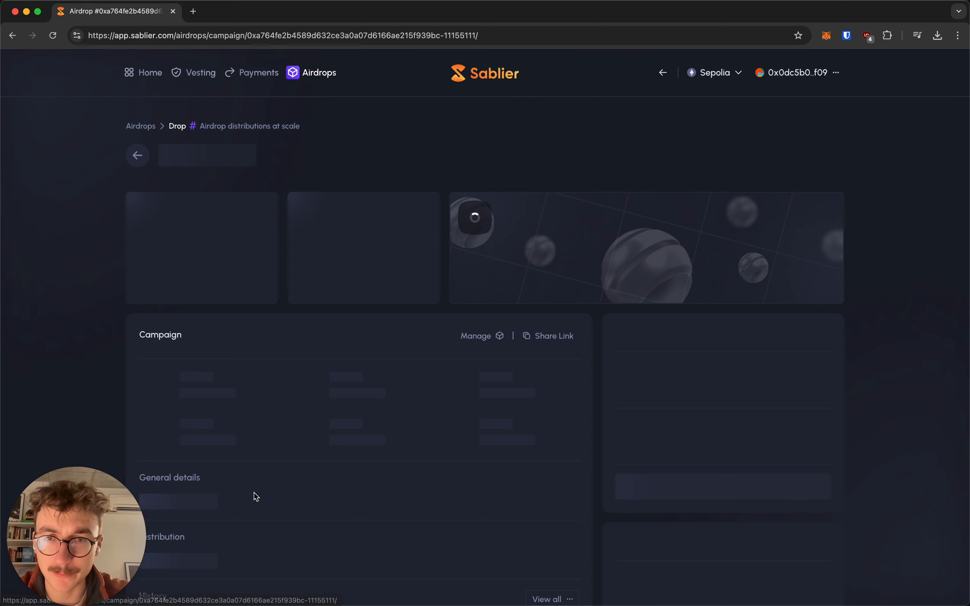
scroll(287, 417, "down", 5)
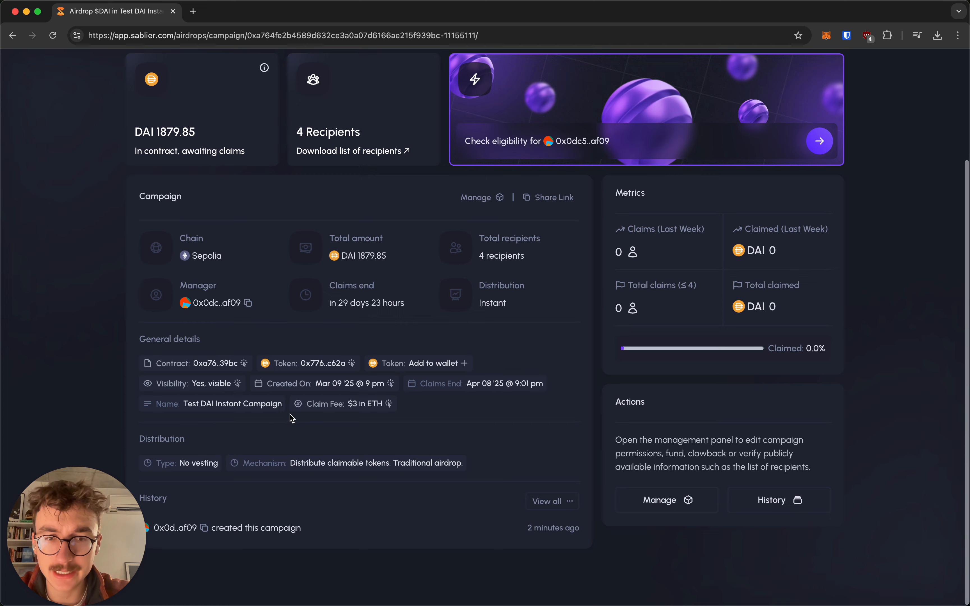
left_click(689, 505)
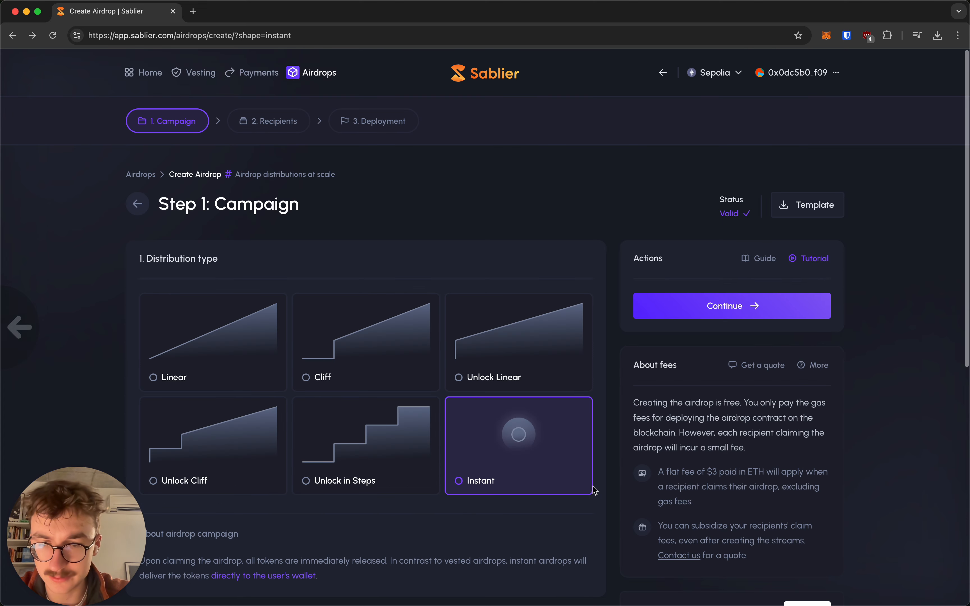
scroll(336, 530, "down", 4)
scroll(619, 473, "down", 4)
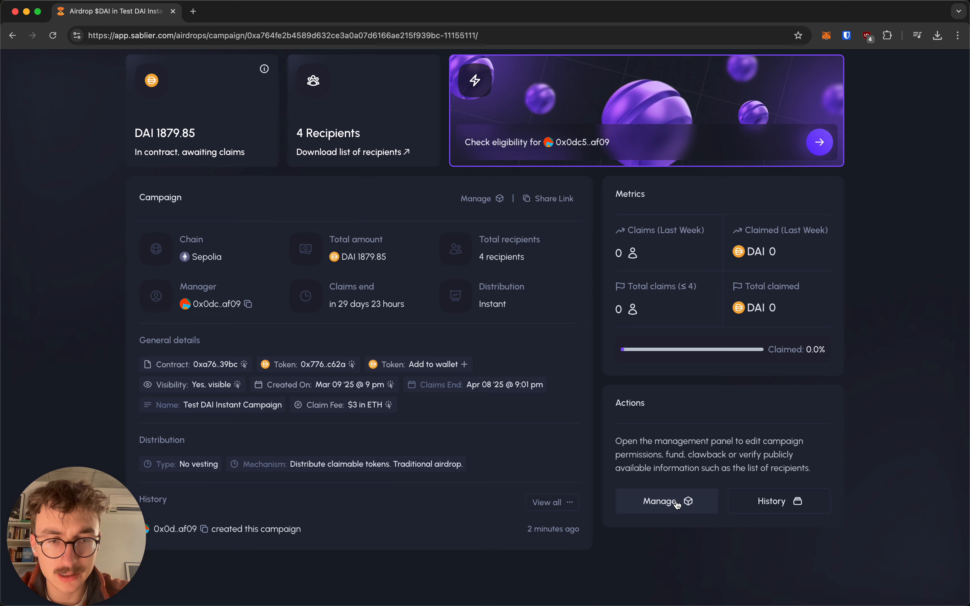
scroll(655, 470, "up", 4)
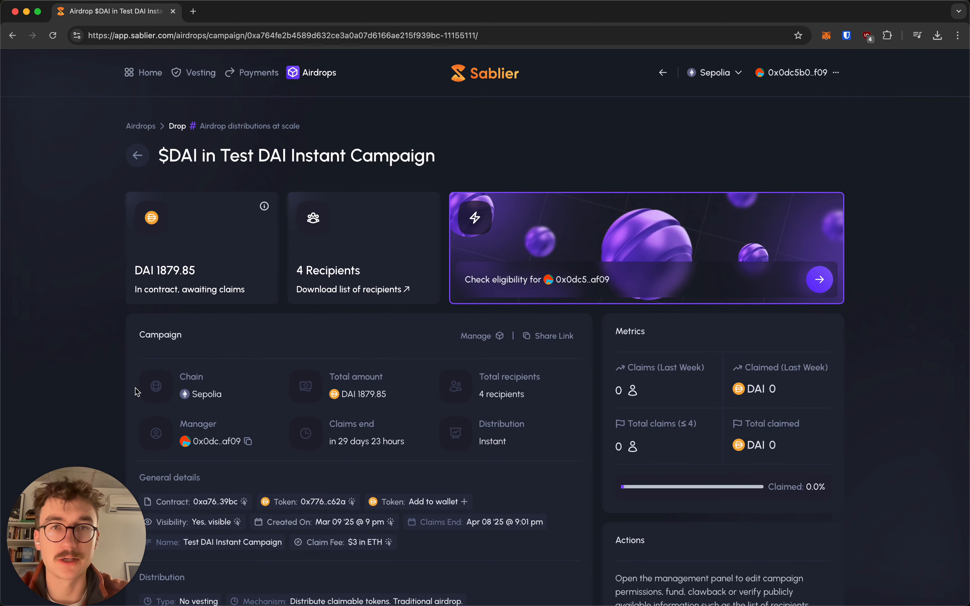
scroll(148, 397, "down", 5)
scroll(146, 397, "up", 3)
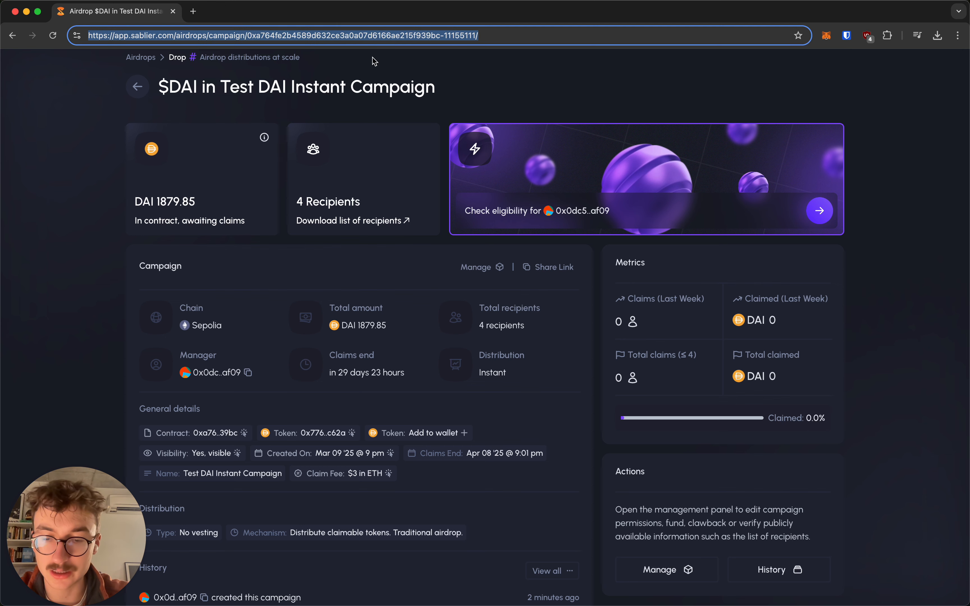
scroll(102, 105, "up", 2)
scroll(102, 105, "up", 1)
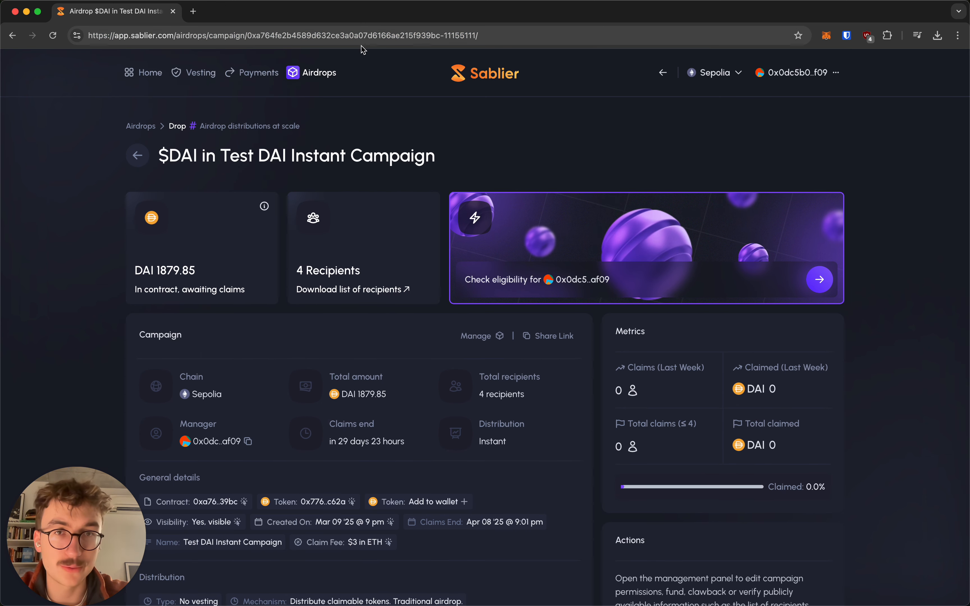
Step: Open the Check eligibility panel for the connected wallet on the campaign banner
left_click(396, 31)
left_click(405, 114)
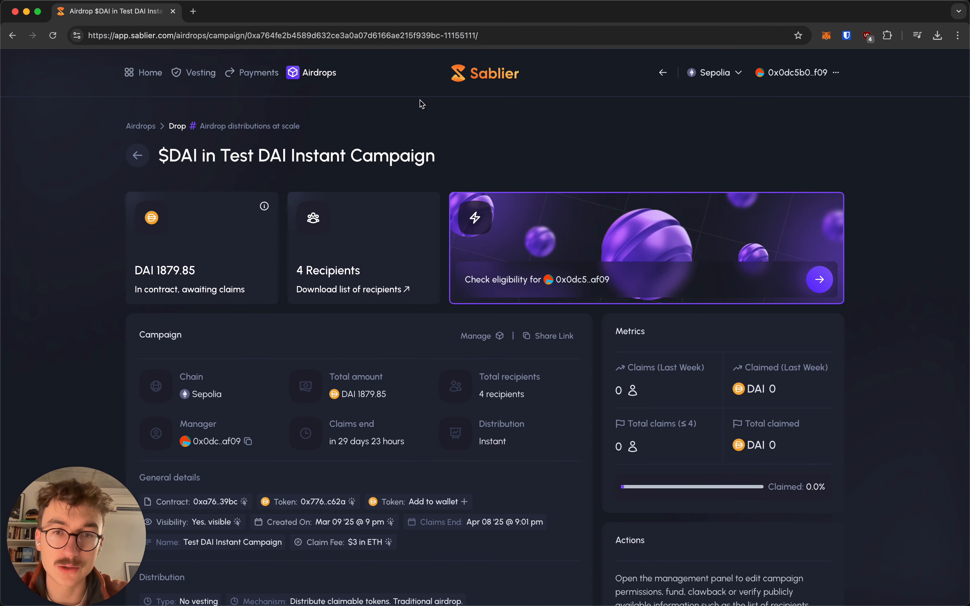
left_click(569, 232)
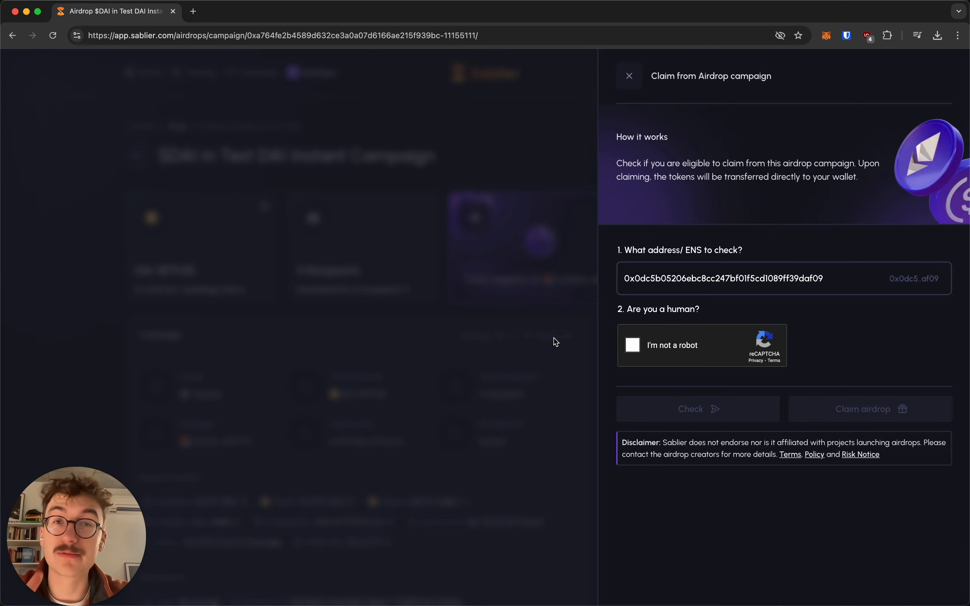
Step: Close the claim drawer and review the campaign page: 4 recipients, 0.0% claimed
left_click(523, 356)
scroll(602, 350, "down", 3)
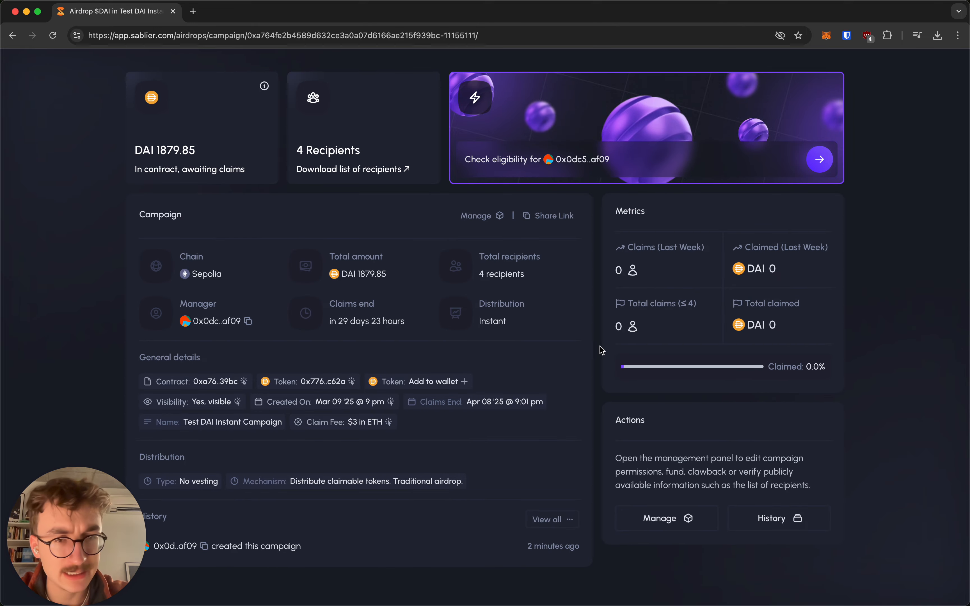
scroll(593, 403, "up", 1)
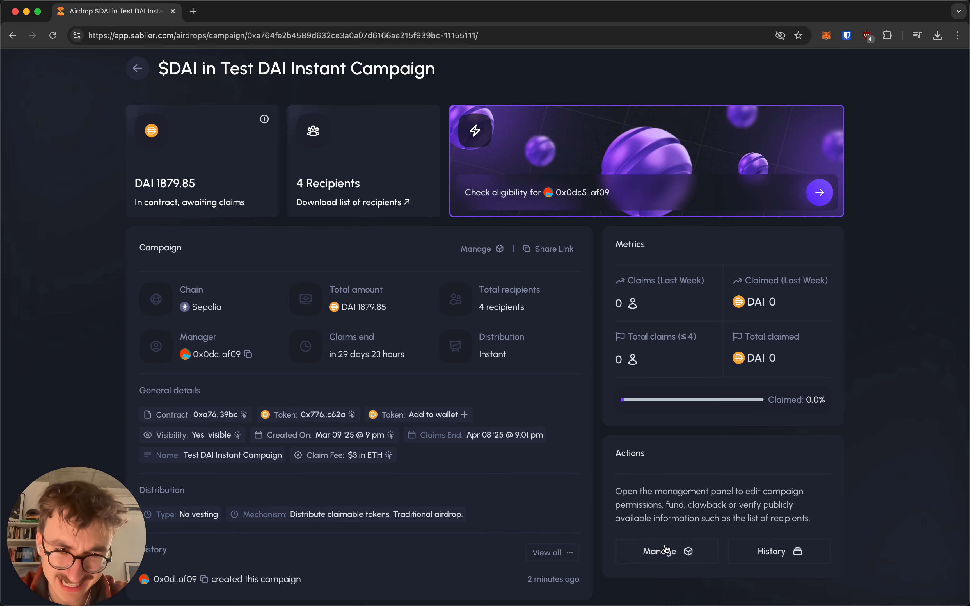
Step: Open the Manage panel and then the campaign's Edit advanced details dialog
left_click(661, 554)
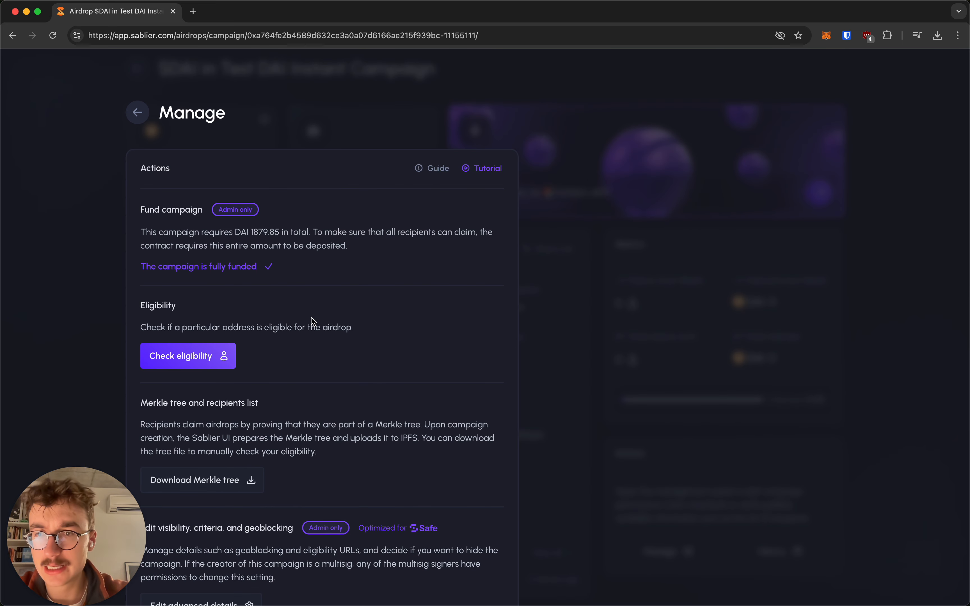
scroll(311, 321, "down", 6)
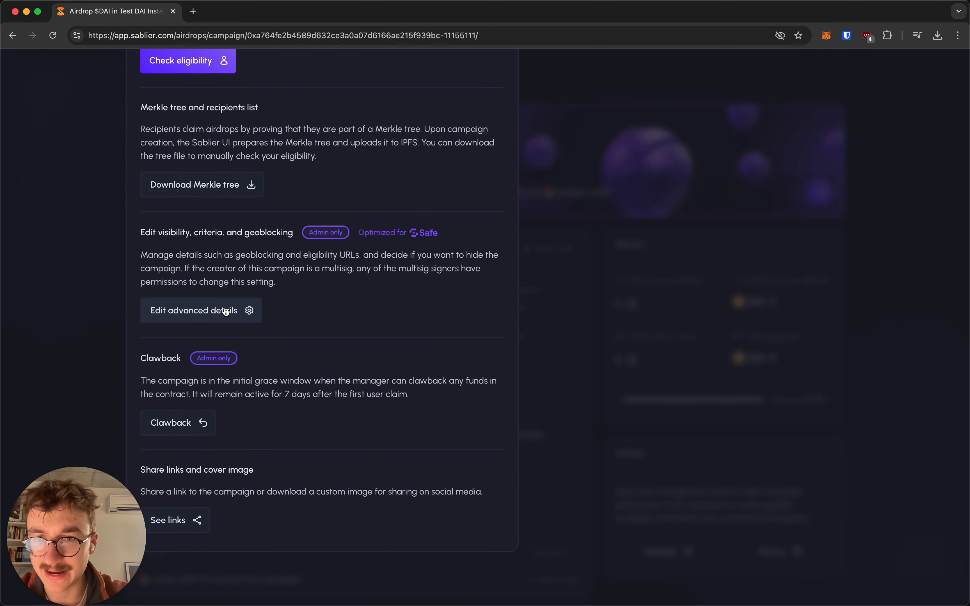
left_click(226, 312)
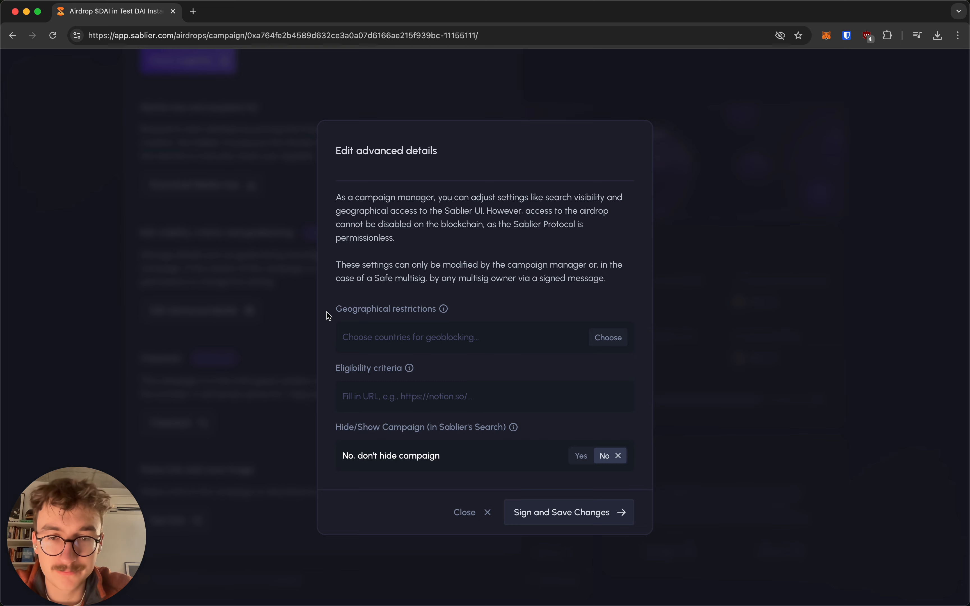
Step: Search 'north' and add Korea, North (KP) to the geographical restrictions
left_click(381, 338)
left_click(449, 197)
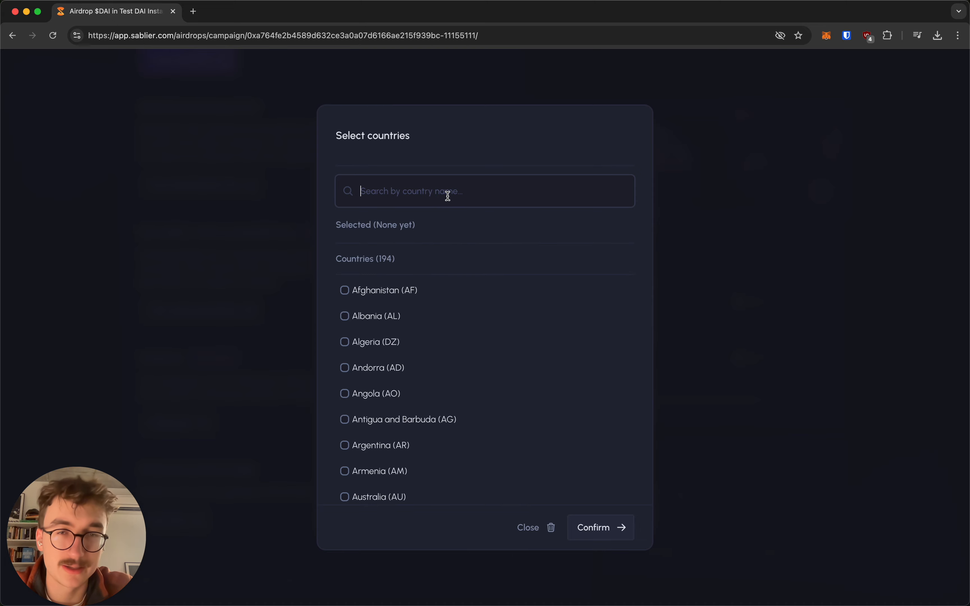
scroll(416, 371, "down", 20)
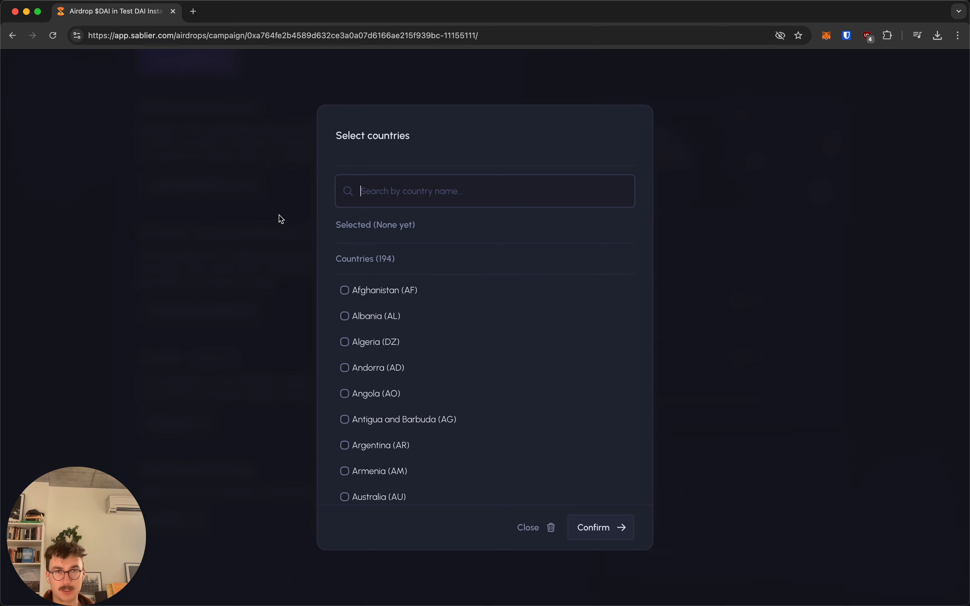
type("no")
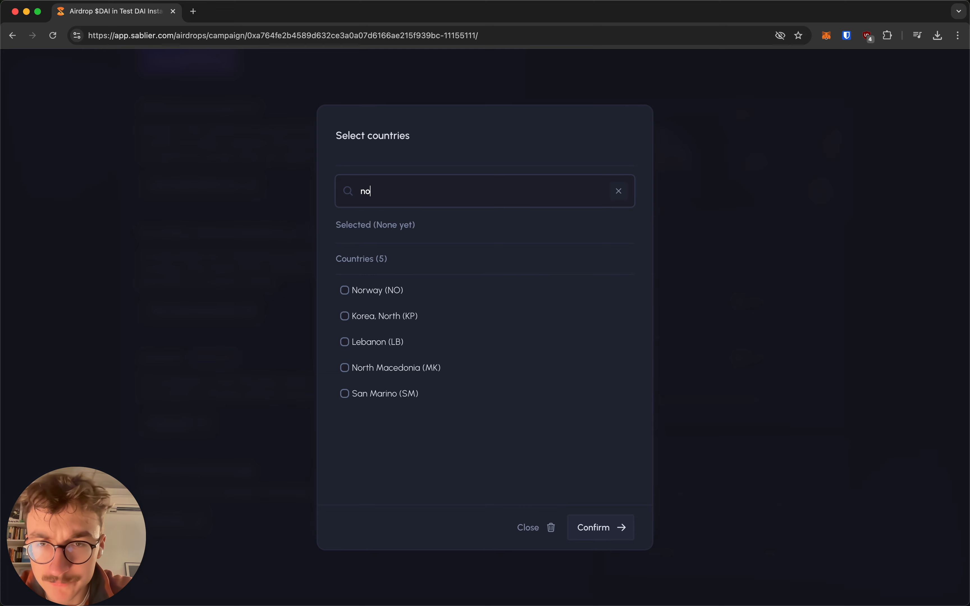
type("rth ko")
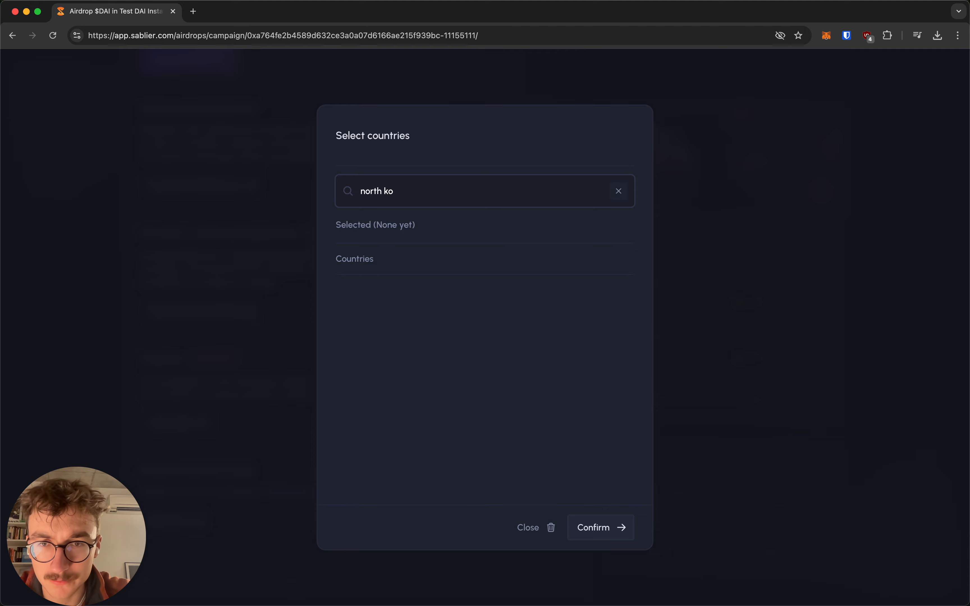
key("BackSpace")
key("BackSpace")
left_click(354, 297)
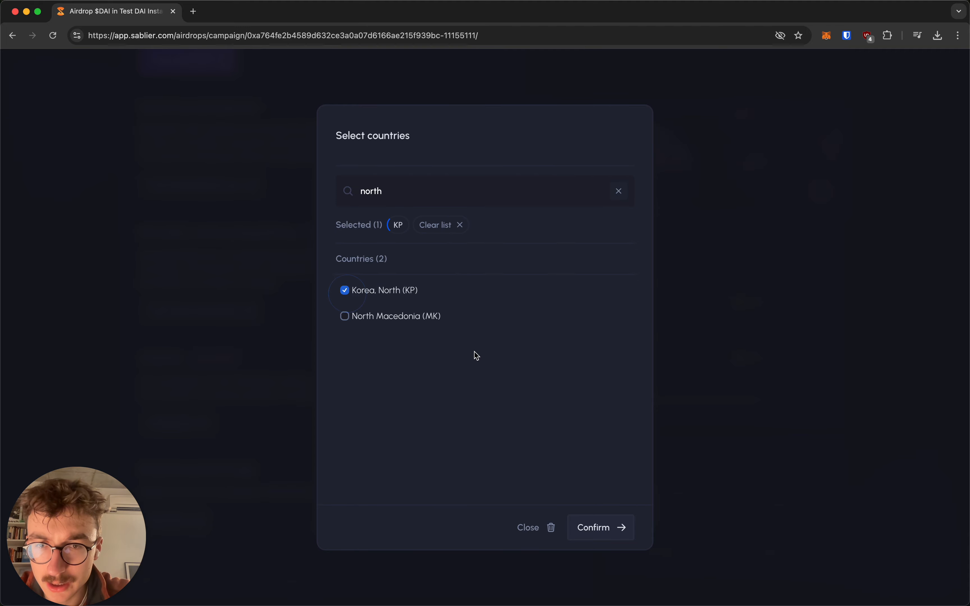
left_click(603, 525)
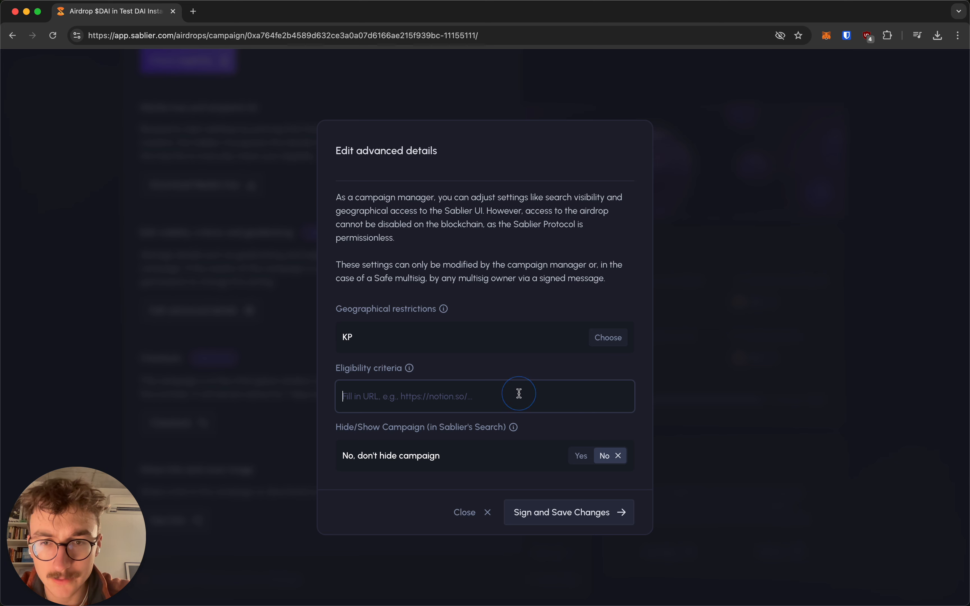
Step: Keep eligibility URL empty and Hide at No, then sign and save the KP geoblock
left_click(518, 264)
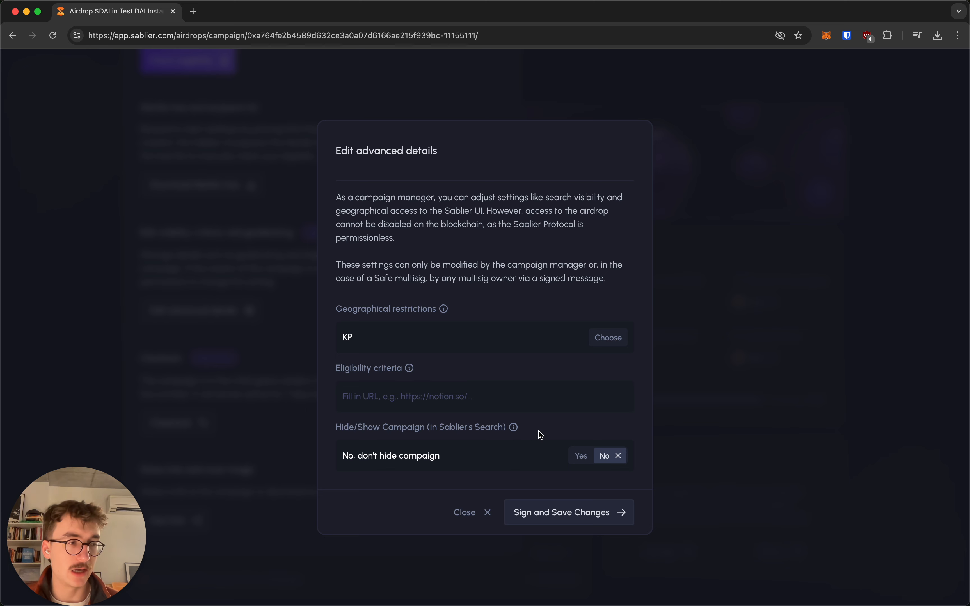
left_click(575, 453)
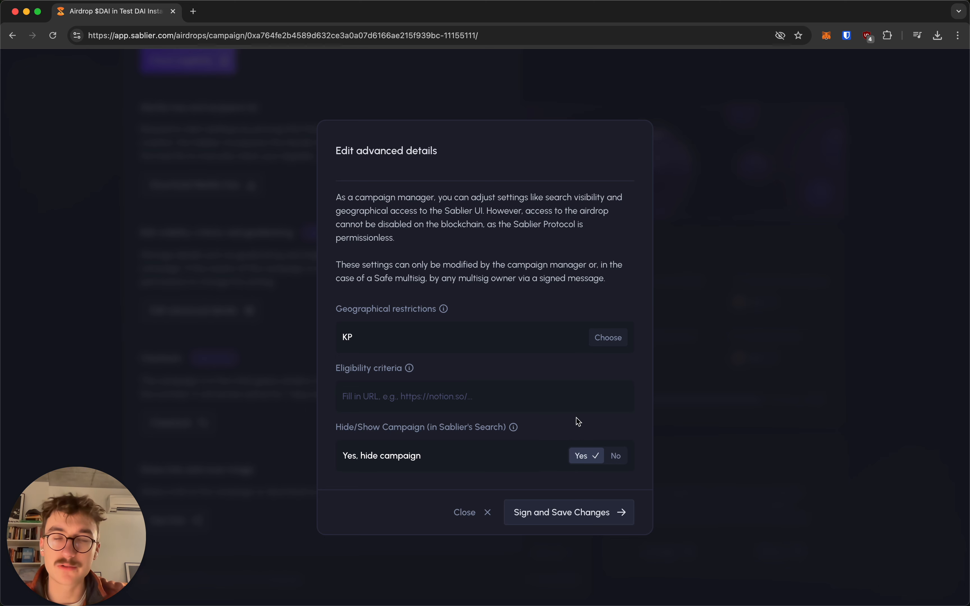
left_click(618, 457)
left_click(588, 511)
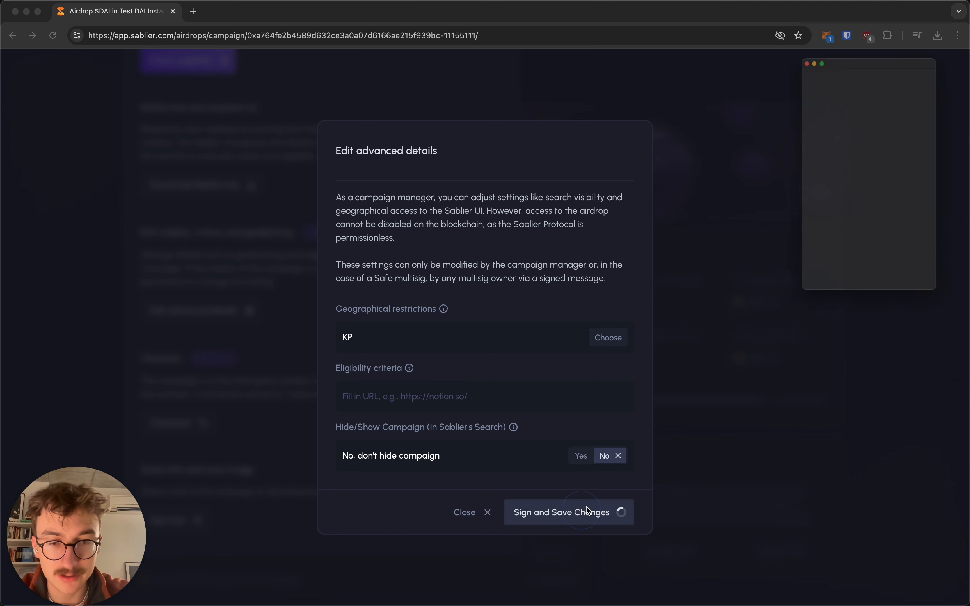
left_click(901, 328)
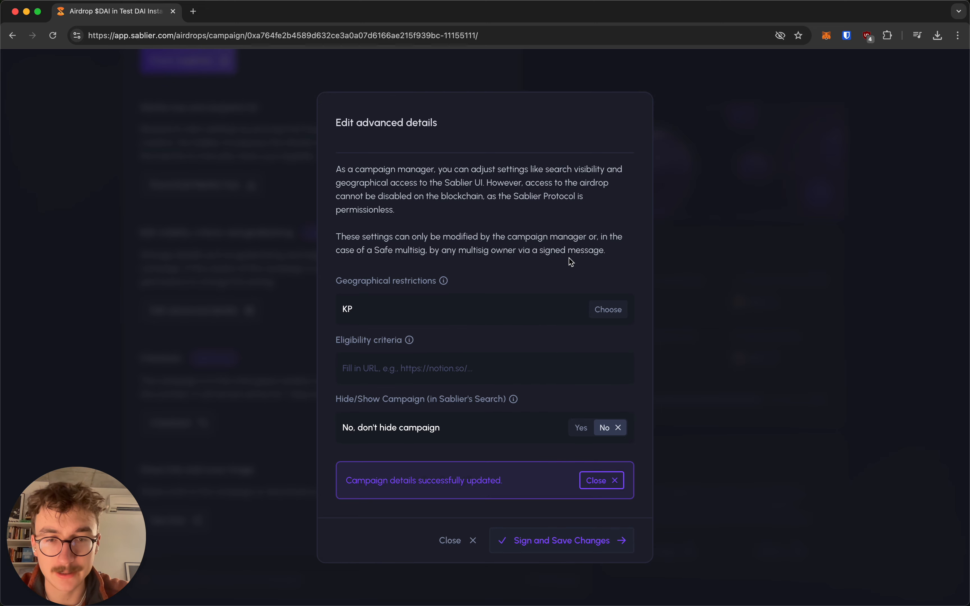
left_click(463, 541)
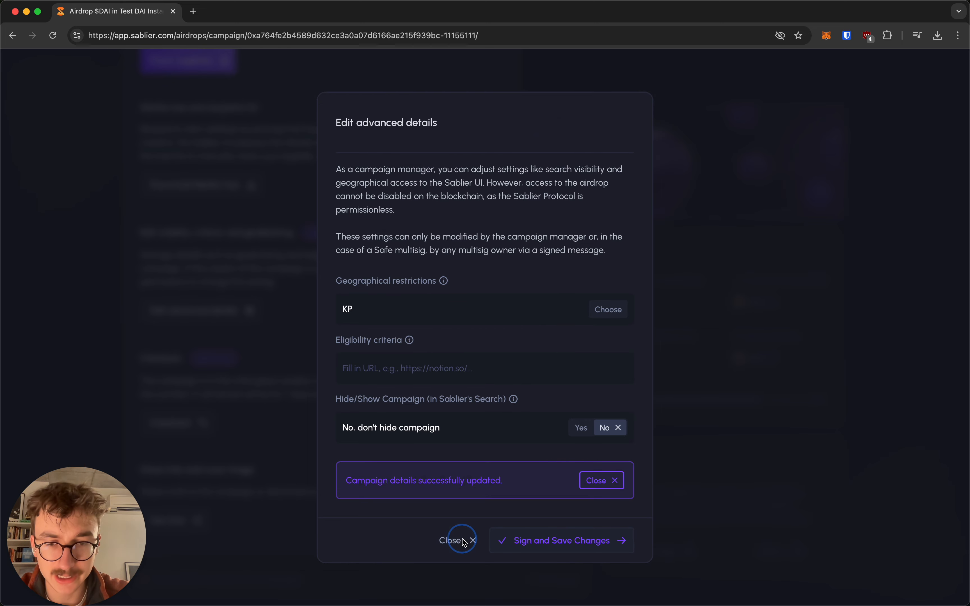
scroll(483, 418, "up", 7)
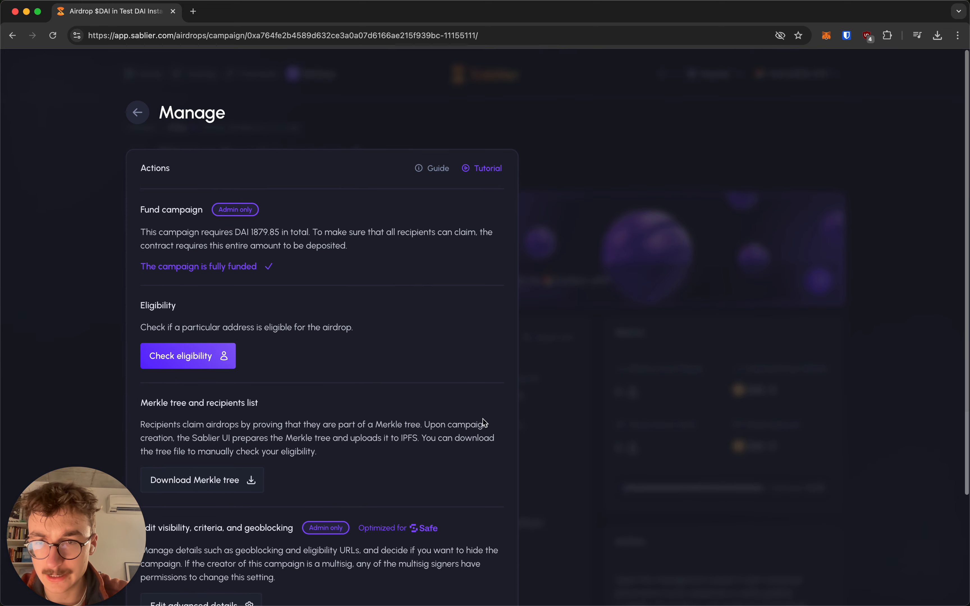
Step: Close the Manage panel and review the Test DAI Instant Campaign overview: 1879.85 DAI awaiting claims, 0.0% claimed
left_click(578, 345)
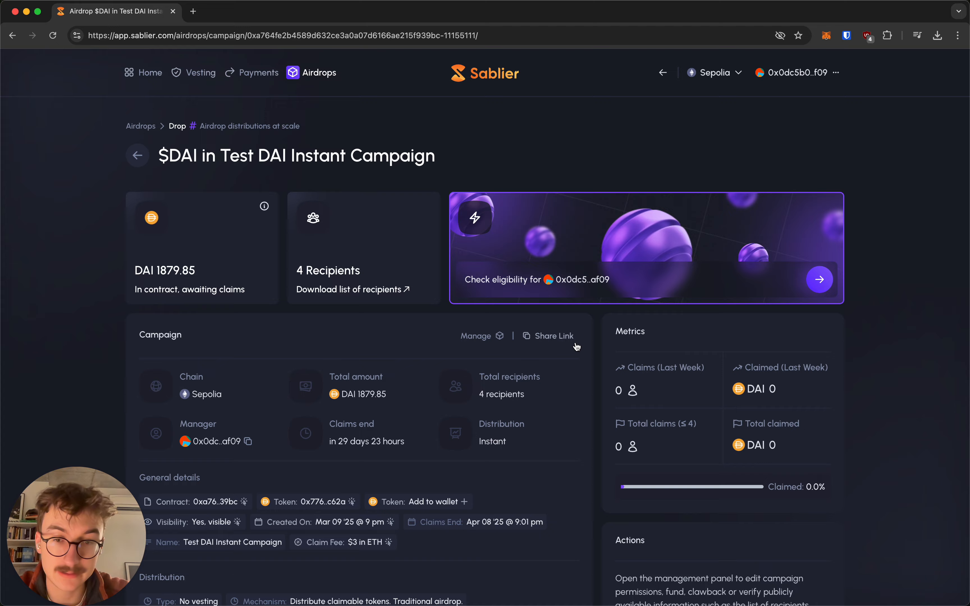
scroll(576, 347, "down", 5)
scroll(576, 342, "up", 5)
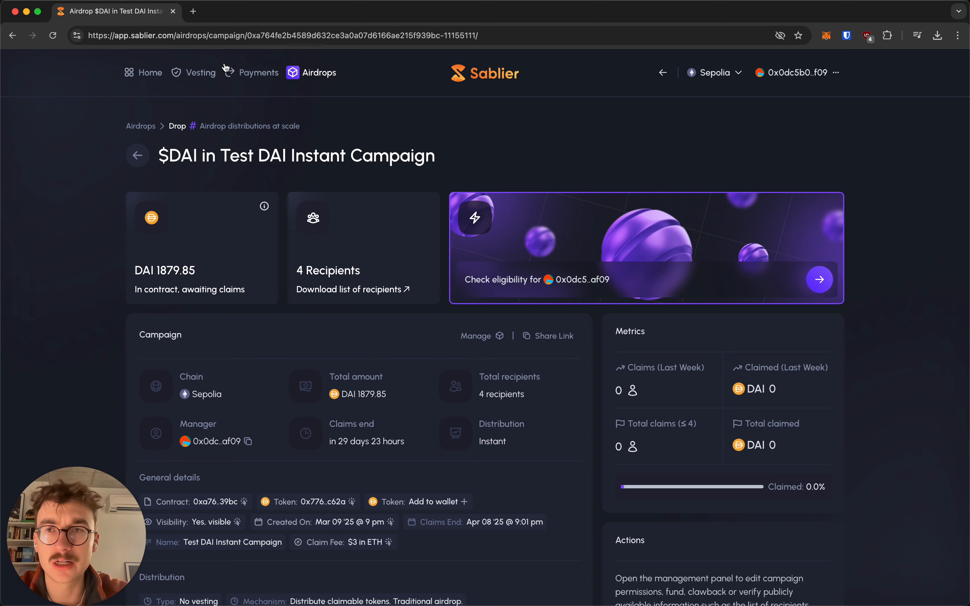
left_click(193, 11)
type("docs.")
key("Return")
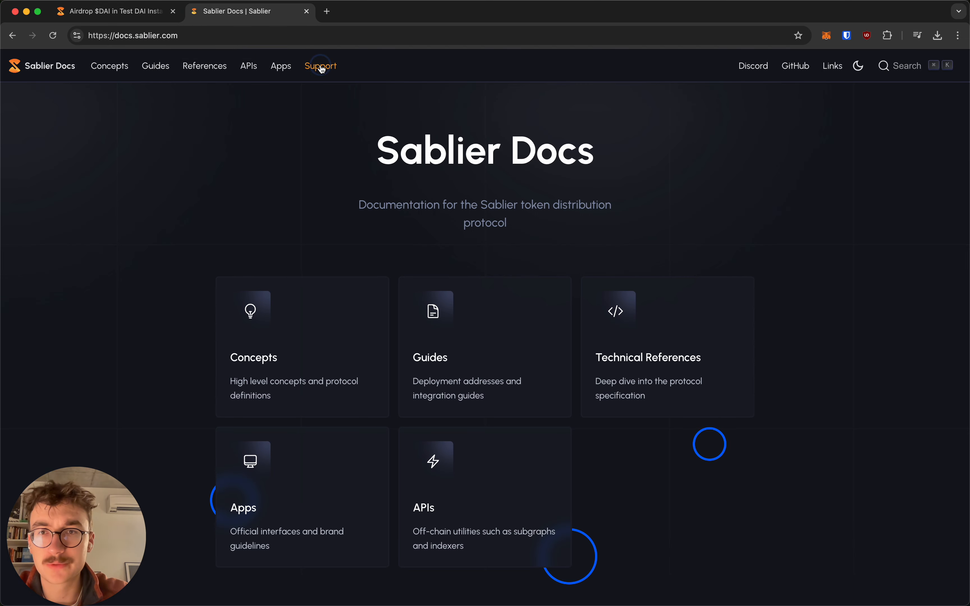
left_click(320, 67)
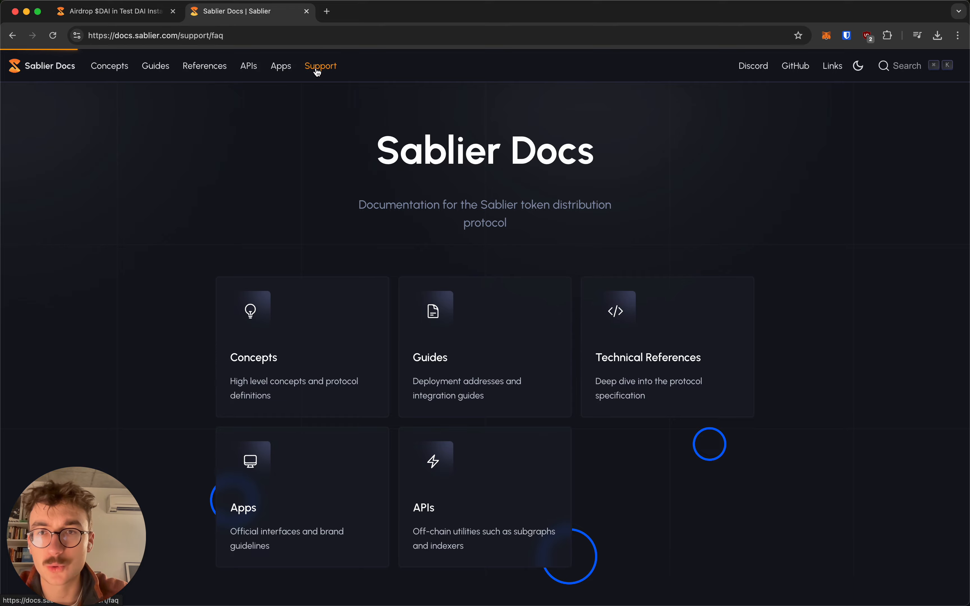
left_click(280, 66)
left_click(249, 66)
scroll(48, 232, "down", 3)
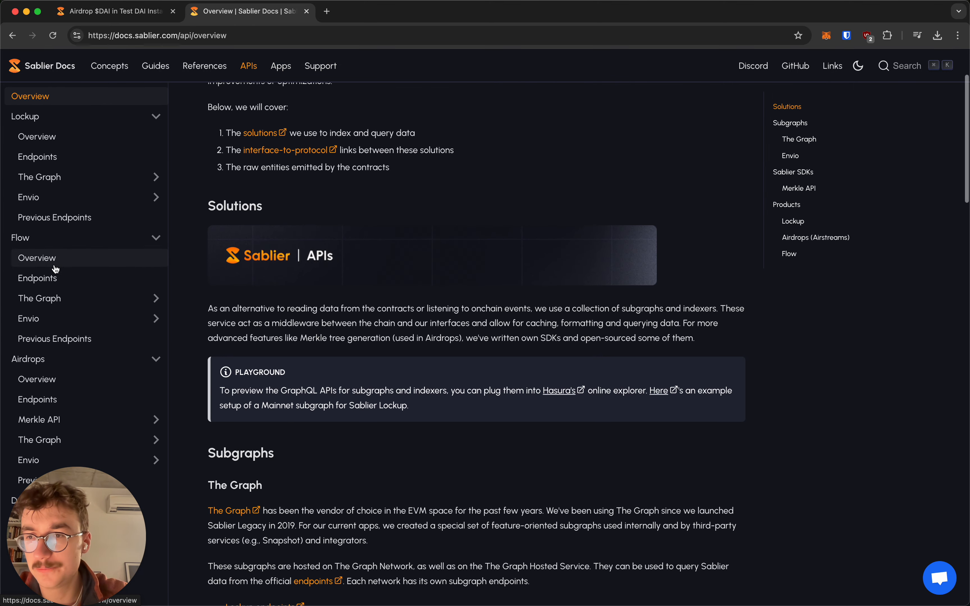
left_click(60, 381)
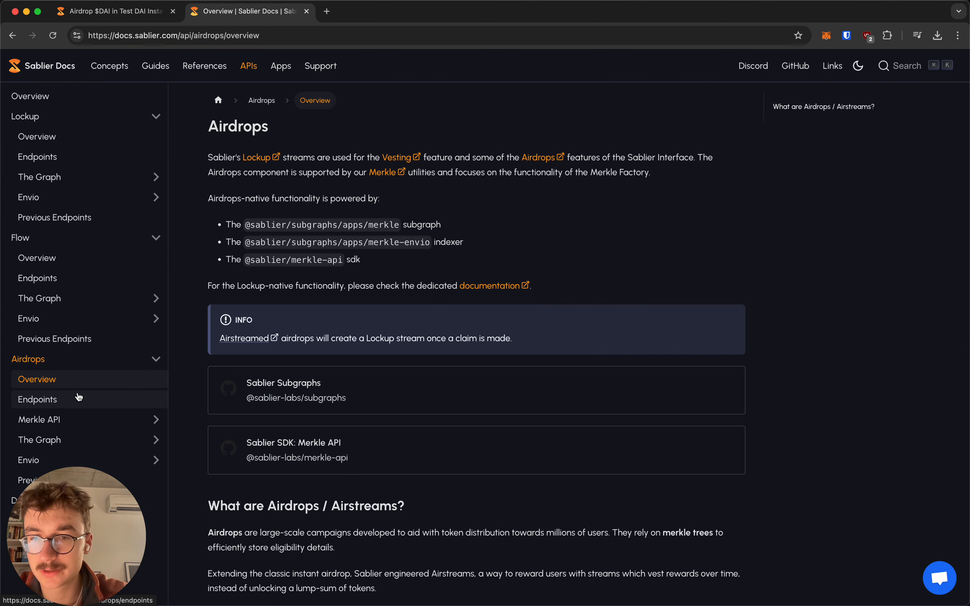
scroll(223, 385, "down", 10)
left_click(128, 251)
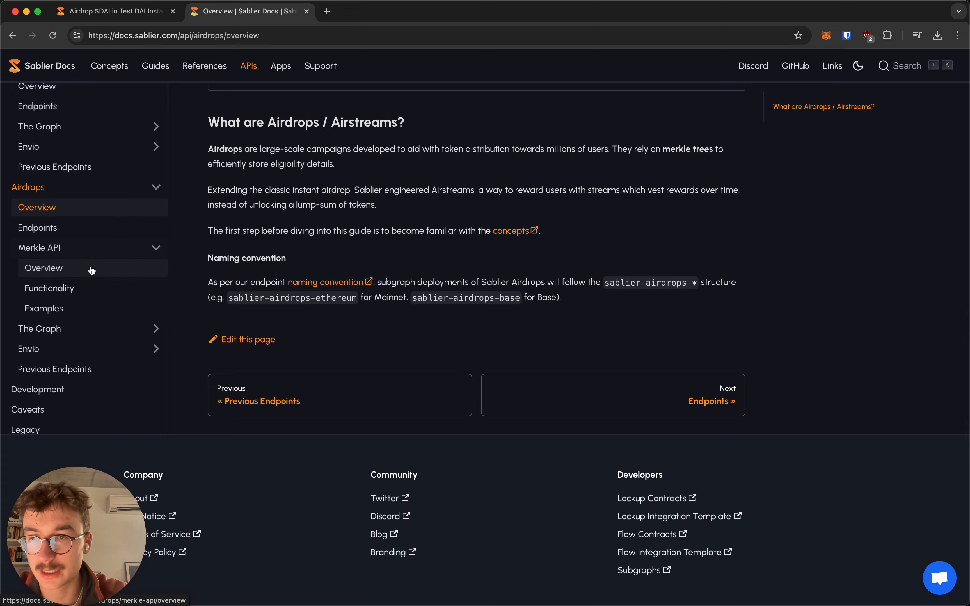
scroll(283, 309, "down", 1)
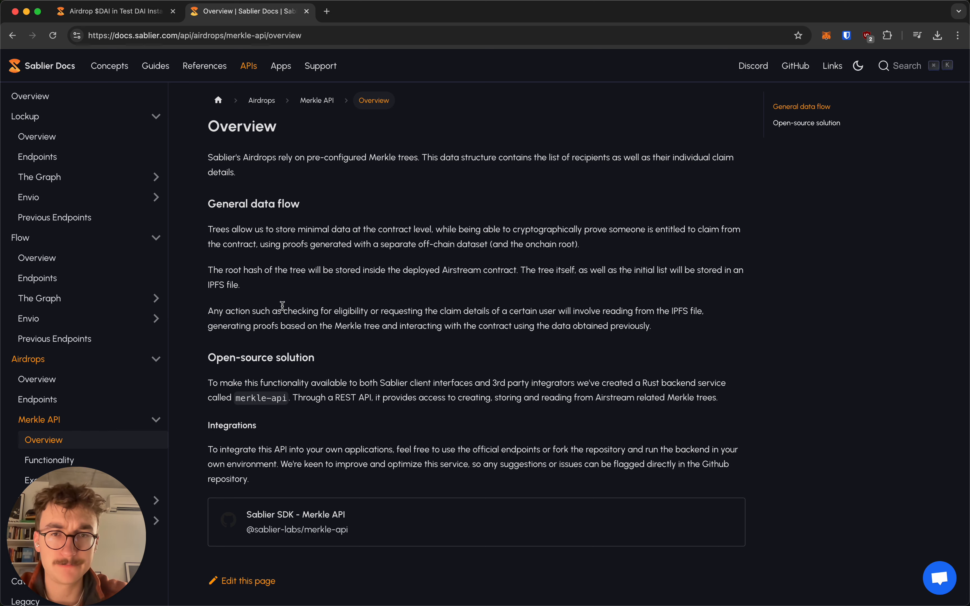
key("super+w")
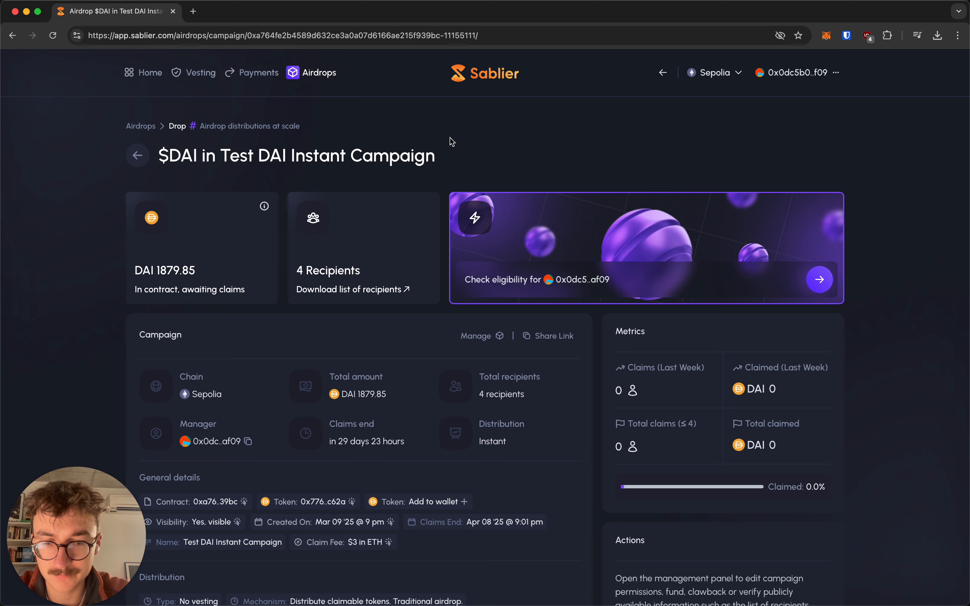
scroll(451, 137, "down", 4)
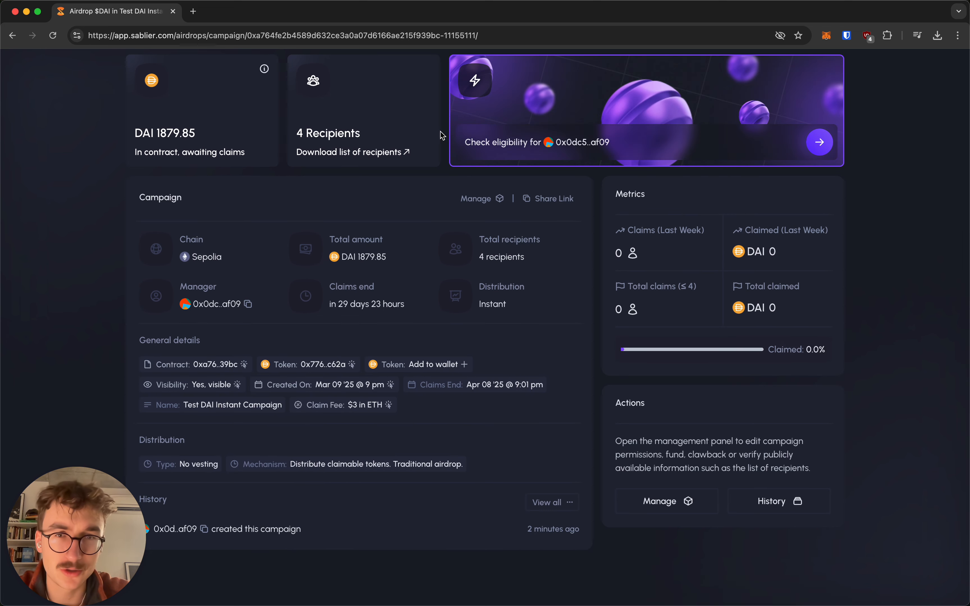
scroll(441, 131, "up", 4)
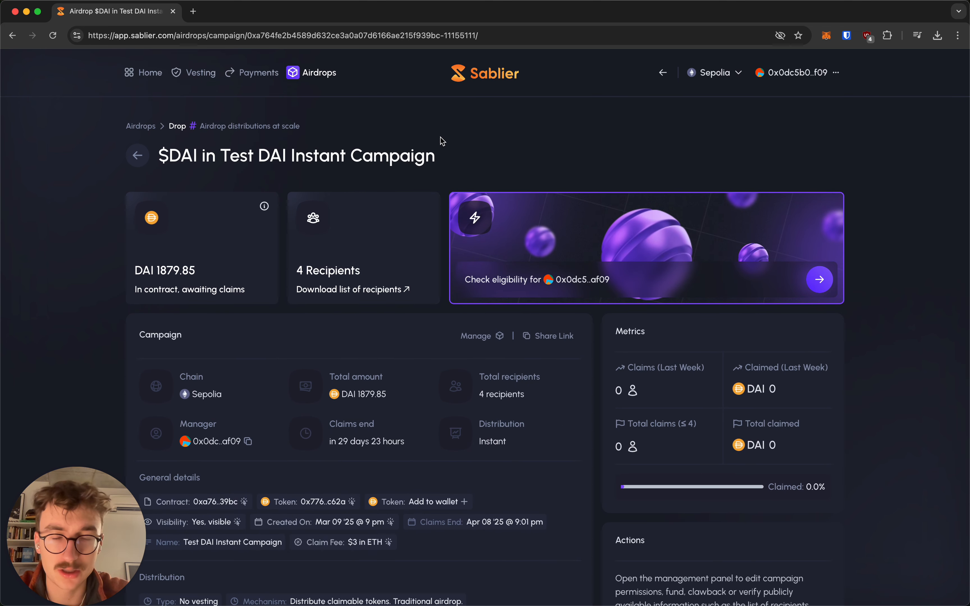